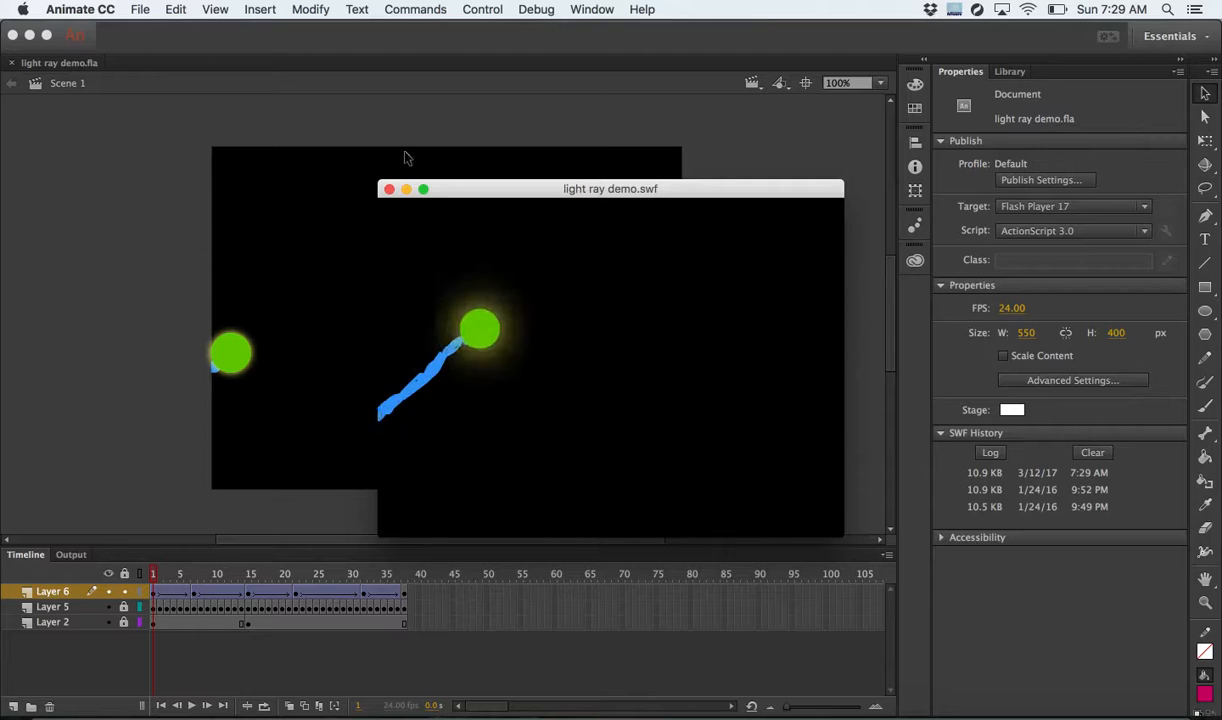
# - Close the movie preview window and hide Layer 5
pyautogui.click(390, 190)
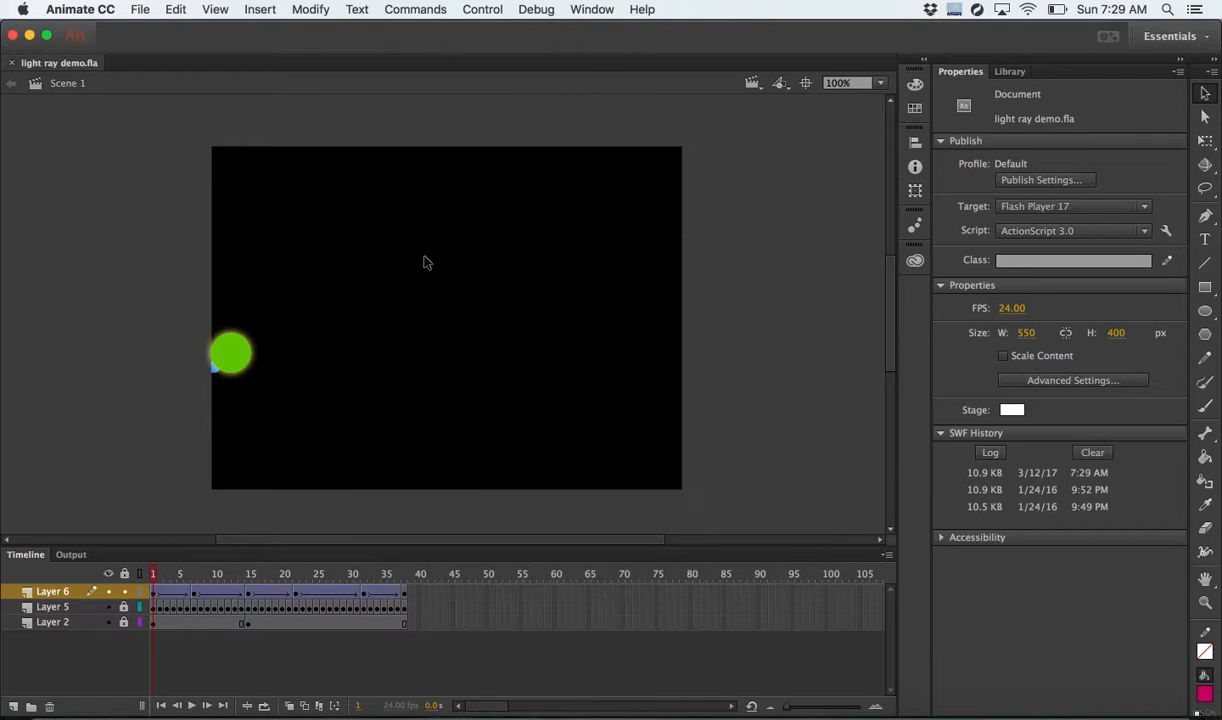
pyautogui.click(155, 597)
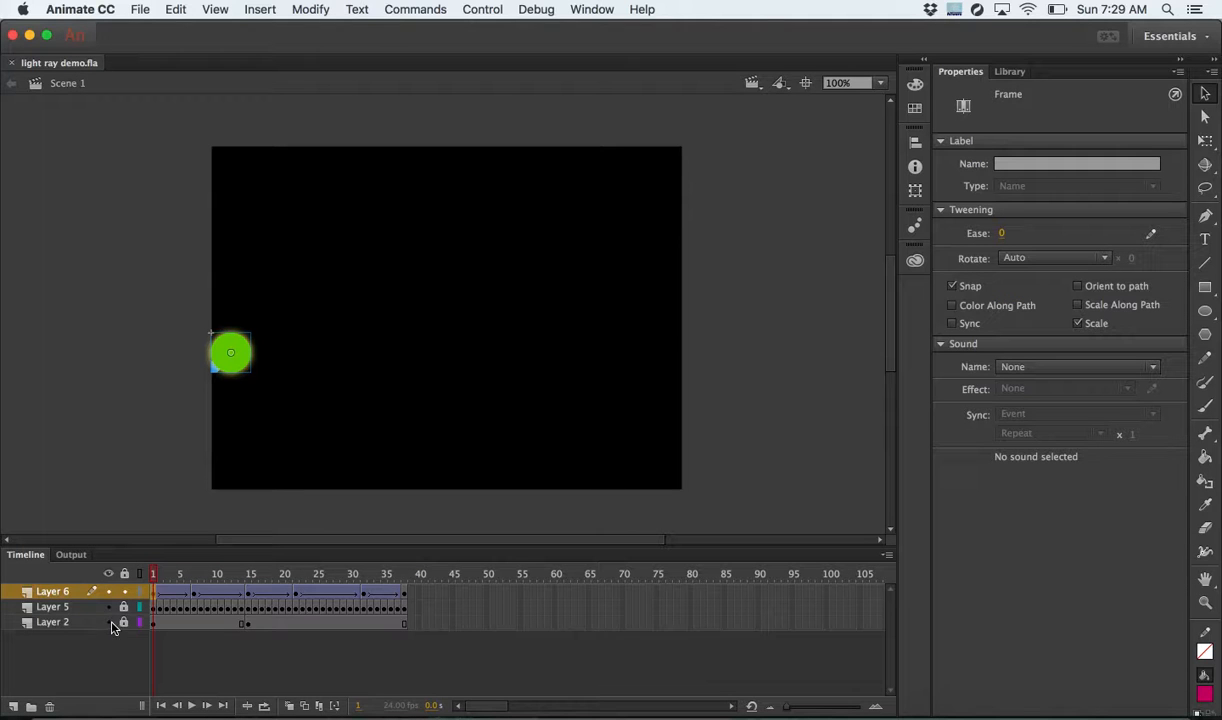
pyautogui.click(108, 607)
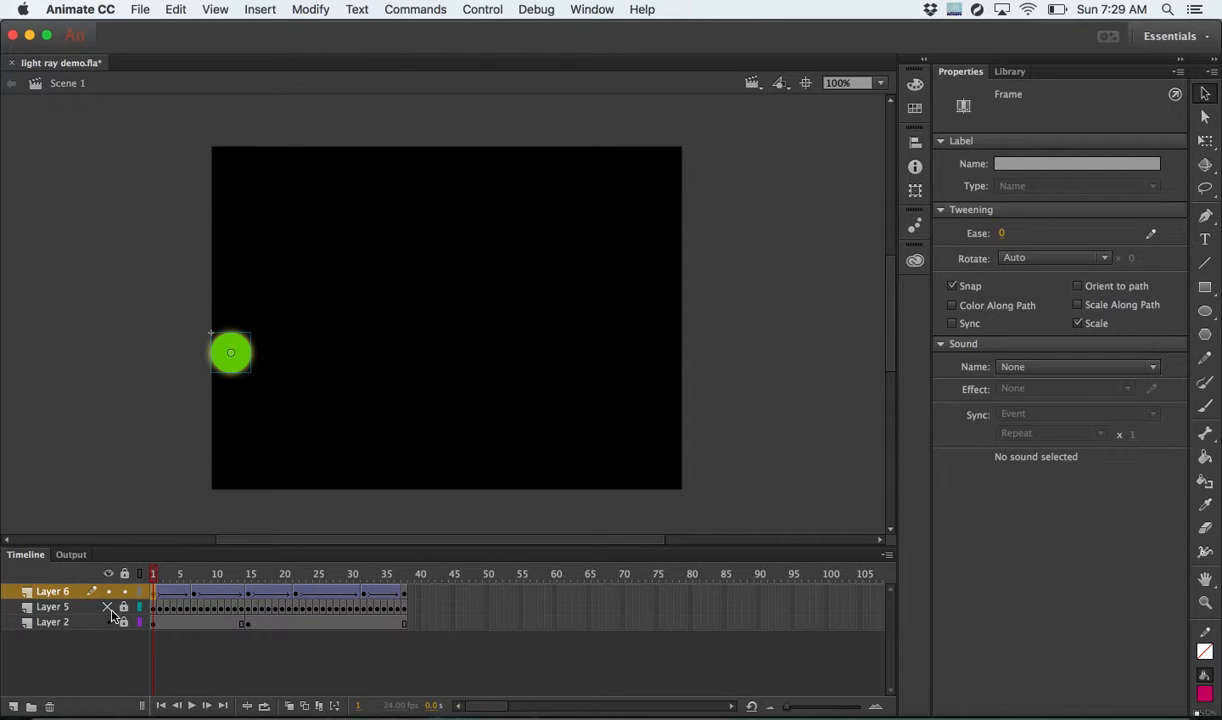
# - Rename Layer 5 as "light rya" and Layer 6 as "circle"
pyautogui.click(53, 607)
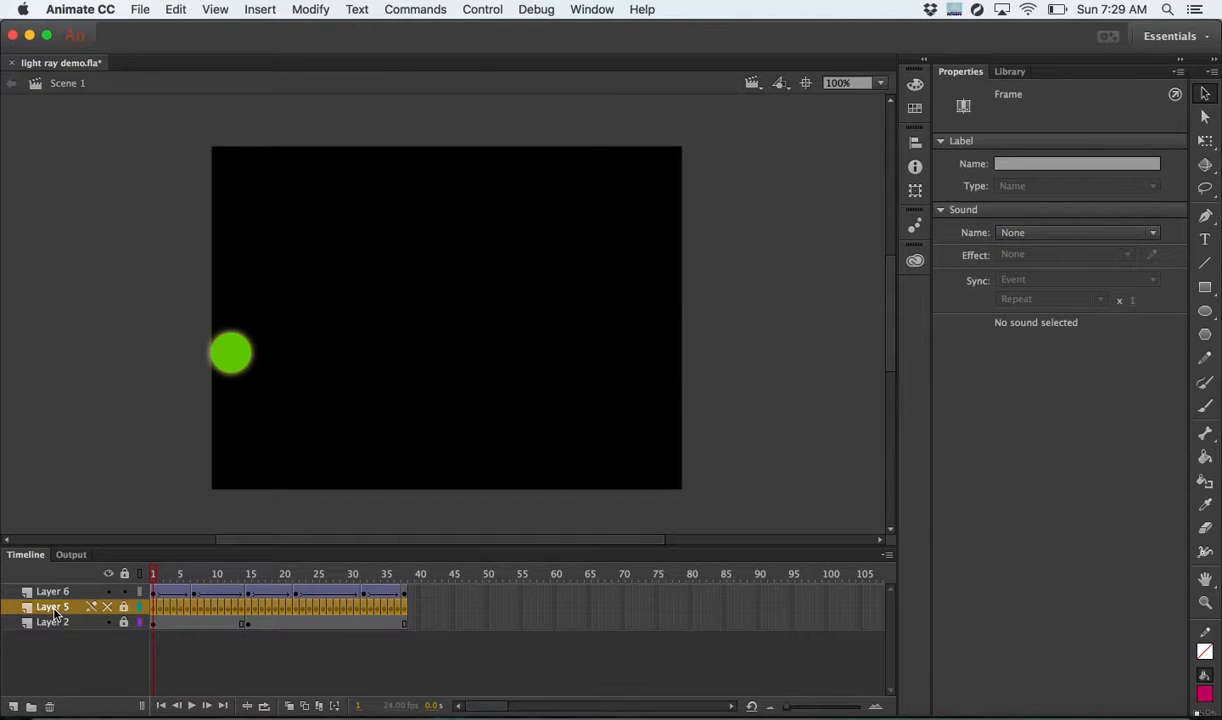
pyautogui.doubleClick(53, 608)
pyautogui.write('light')
pyautogui.press('Return')
pyautogui.click(62, 591)
pyautogui.doubleClick(58, 592)
pyautogui.write('c')
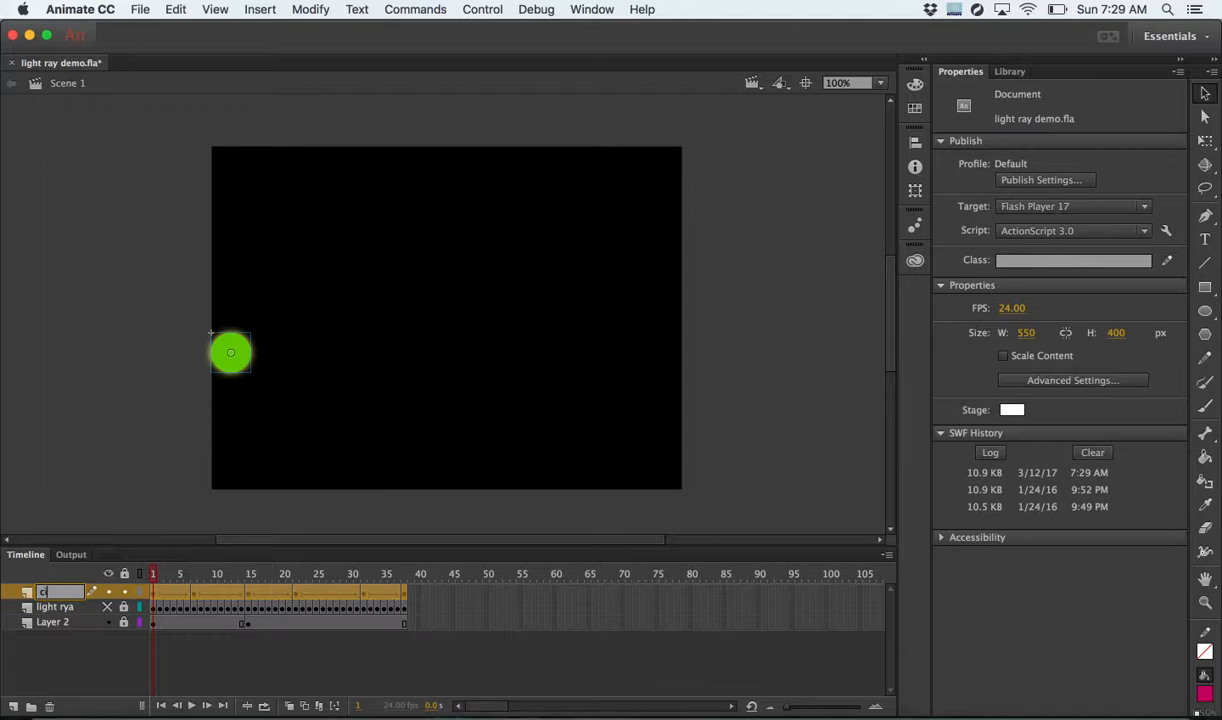
pyautogui.write('ircle')
pyautogui.press('Return')
# - Examine the circle's position at the circle layer's keyframes on frames 1 and 7
pyautogui.click(156, 607)
pyautogui.click(154, 591)
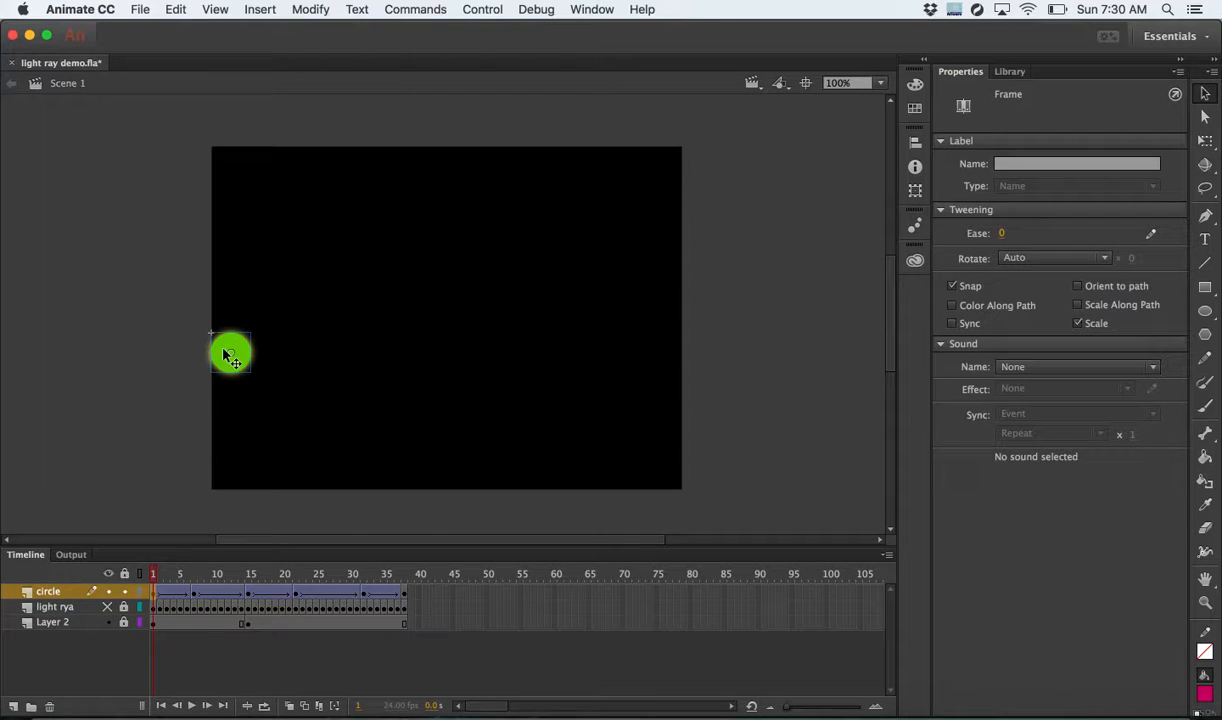
pyautogui.click(193, 596)
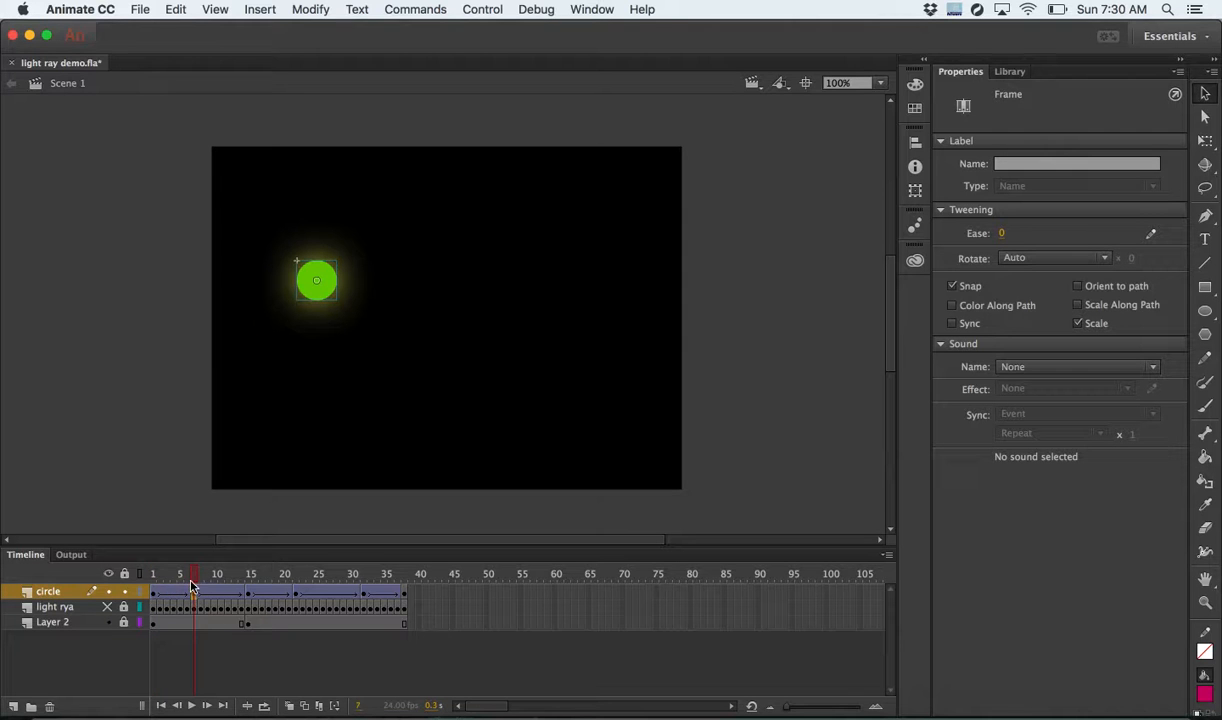
pyautogui.moveTo(196, 577); pyautogui.dragTo(117, 578)
pyautogui.click(154, 594)
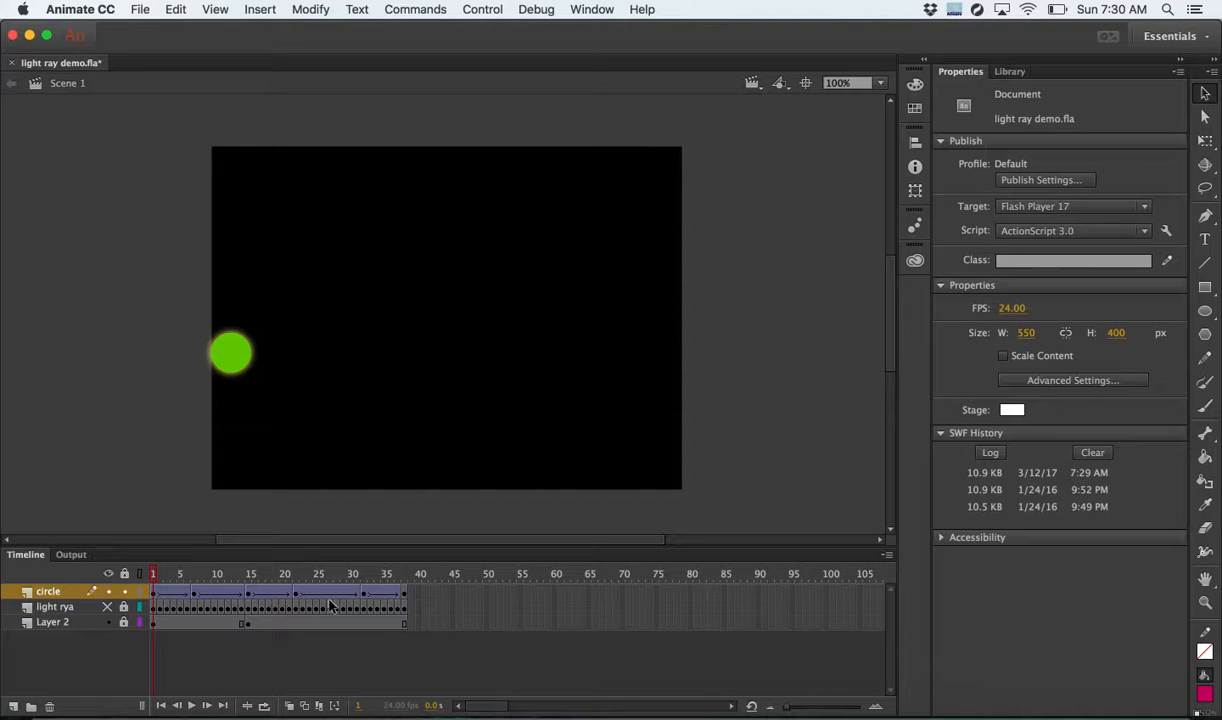
# - Extend the circle's classic tween to a new keyframe at frame 45, moving the circle to the stage's right edge at about X 503, Y 176
pyautogui.click(452, 591)
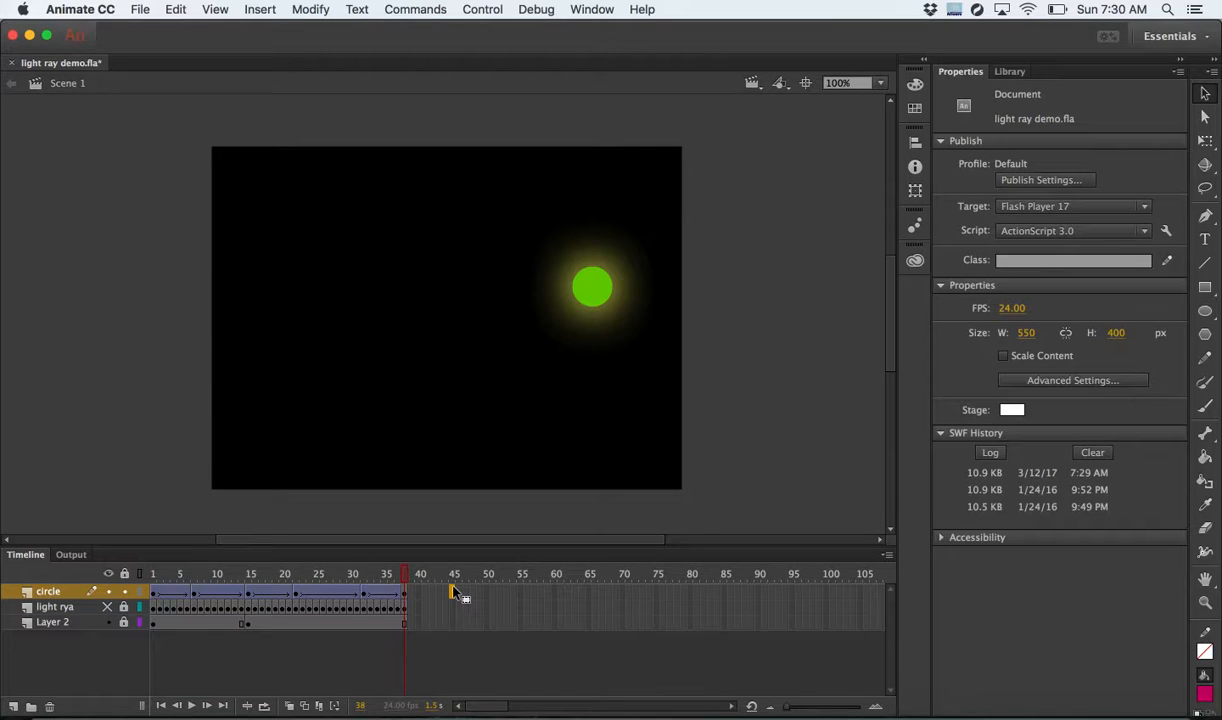
pyautogui.rightClick(452, 591)
pyautogui.click(514, 386)
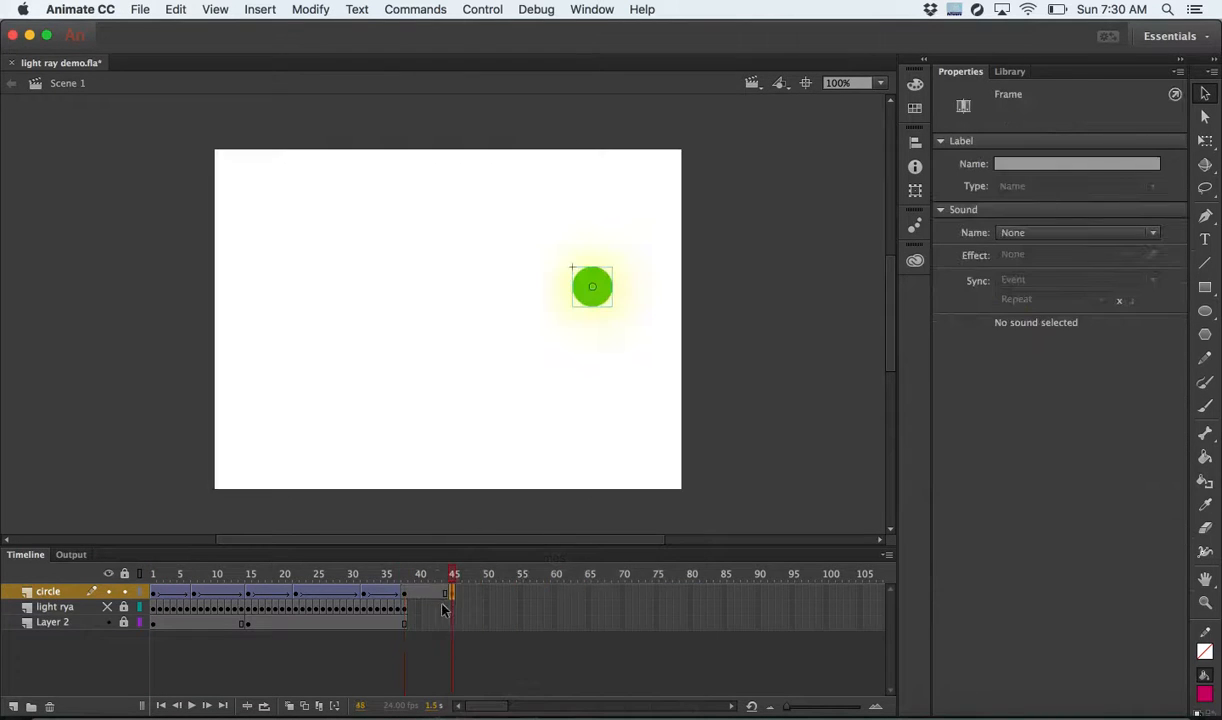
pyautogui.rightClick(431, 596)
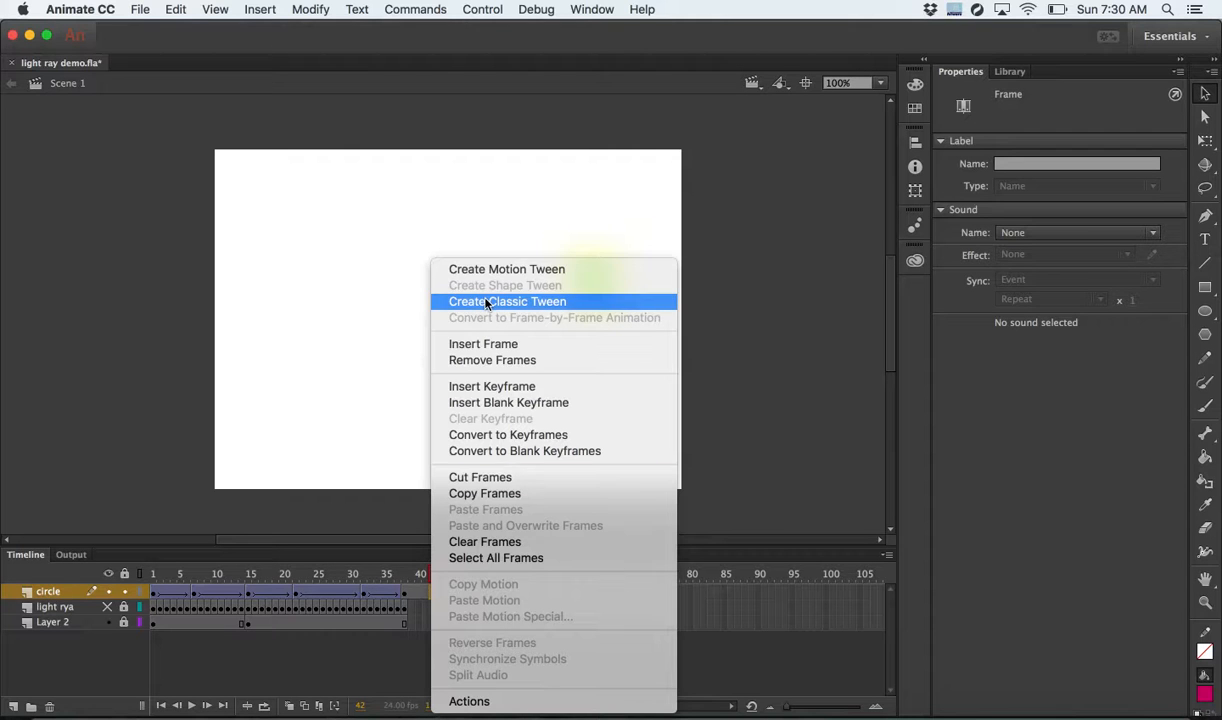
pyautogui.click(487, 302)
pyautogui.click(453, 594)
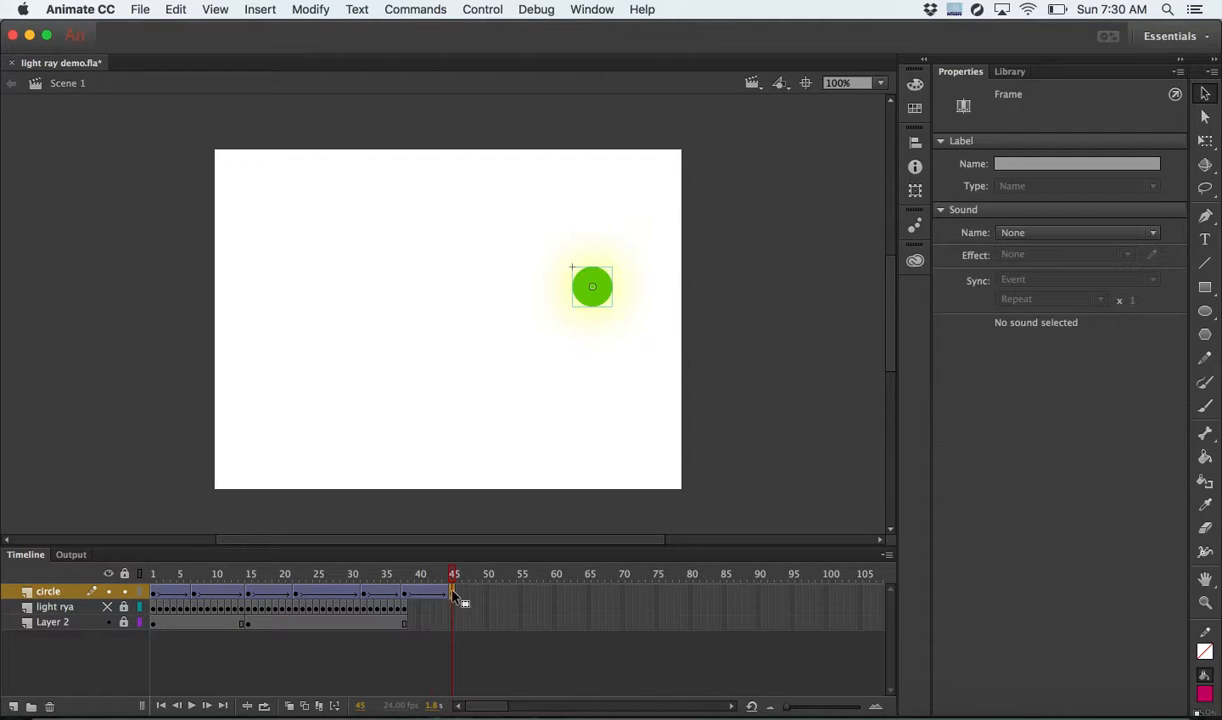
pyautogui.moveTo(592, 303); pyautogui.dragTo(664, 335)
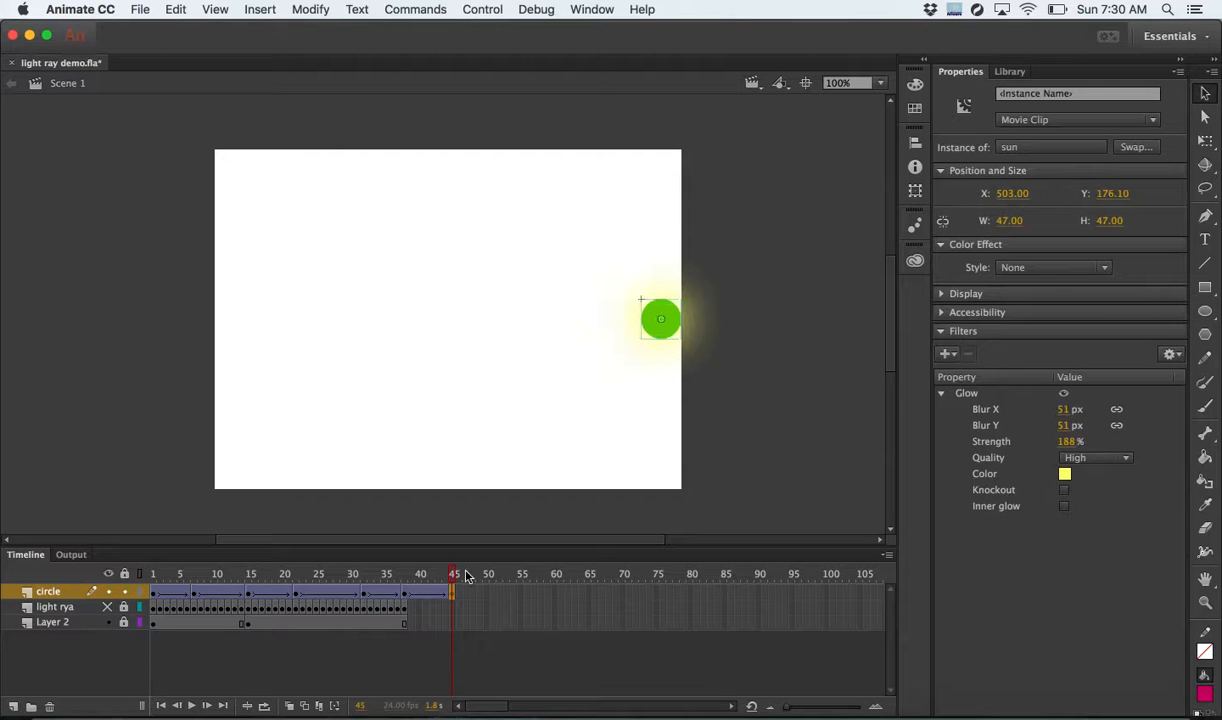
# - Insert a keyframe at frame 45 of Layer 2, extending the black background
pyautogui.click(453, 624)
pyautogui.rightClick(453, 624)
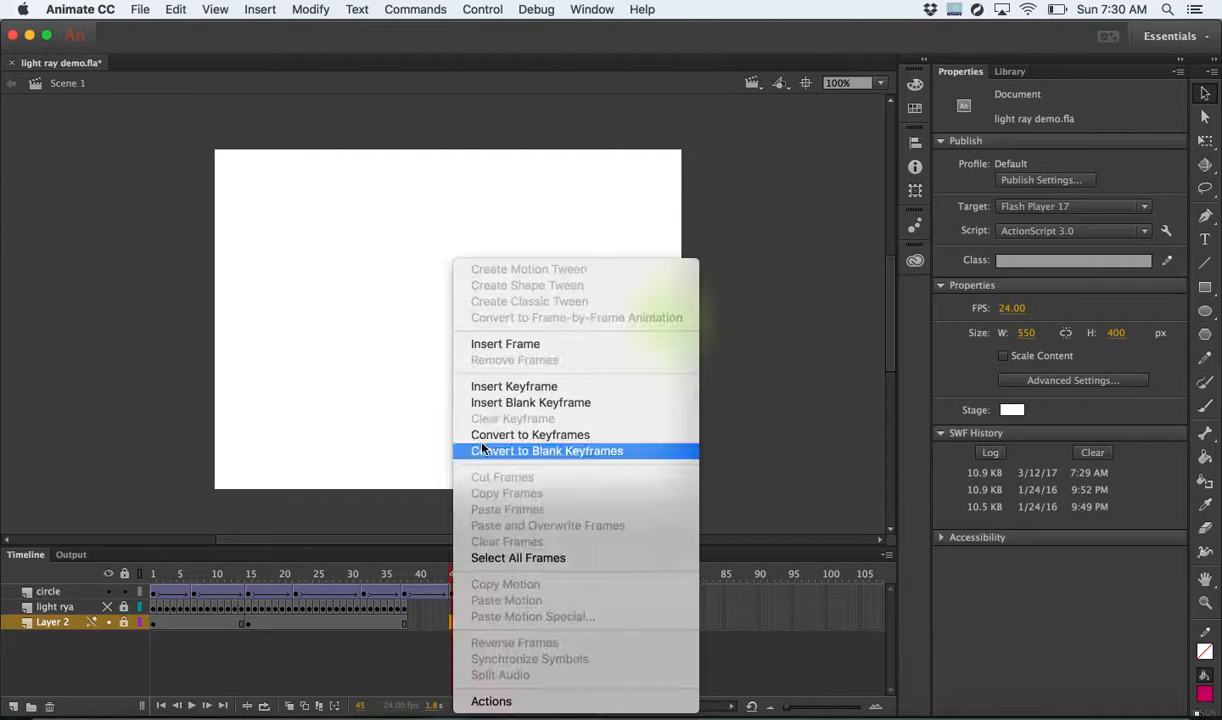
pyautogui.click(495, 386)
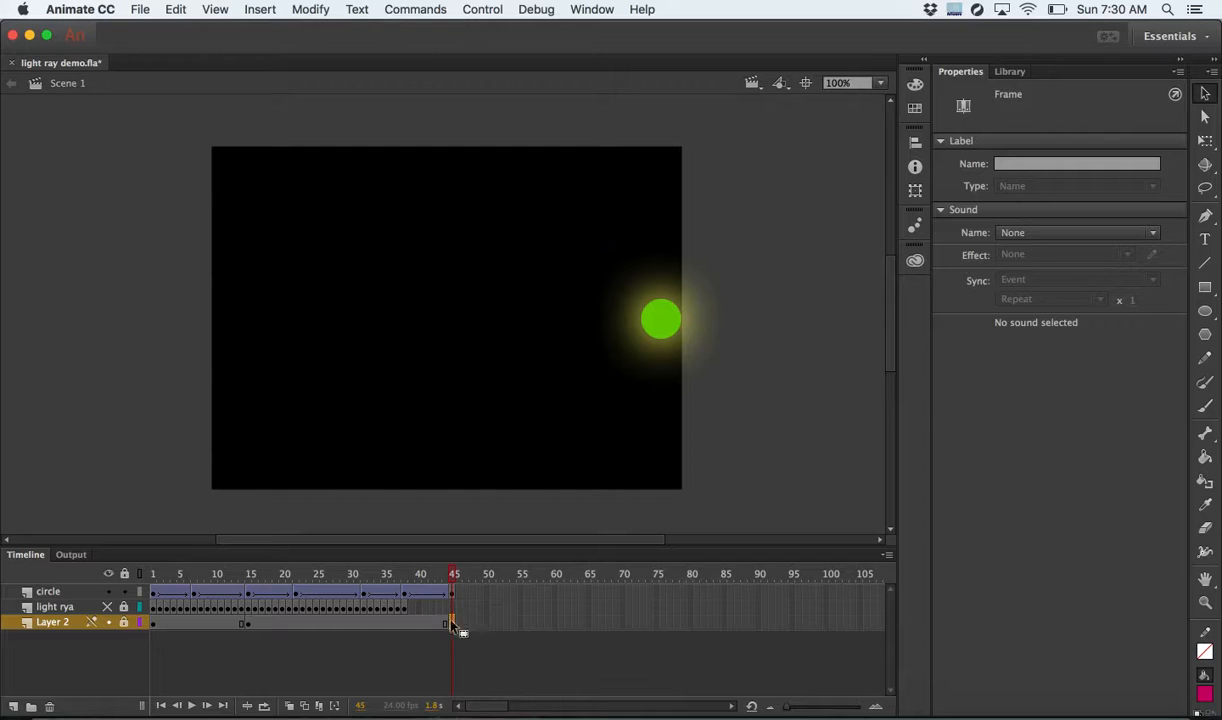
# - Unhide the light rya layer and check its ray drawings within the first six frames
pyautogui.moveTo(453, 575); pyautogui.dragTo(145, 594)
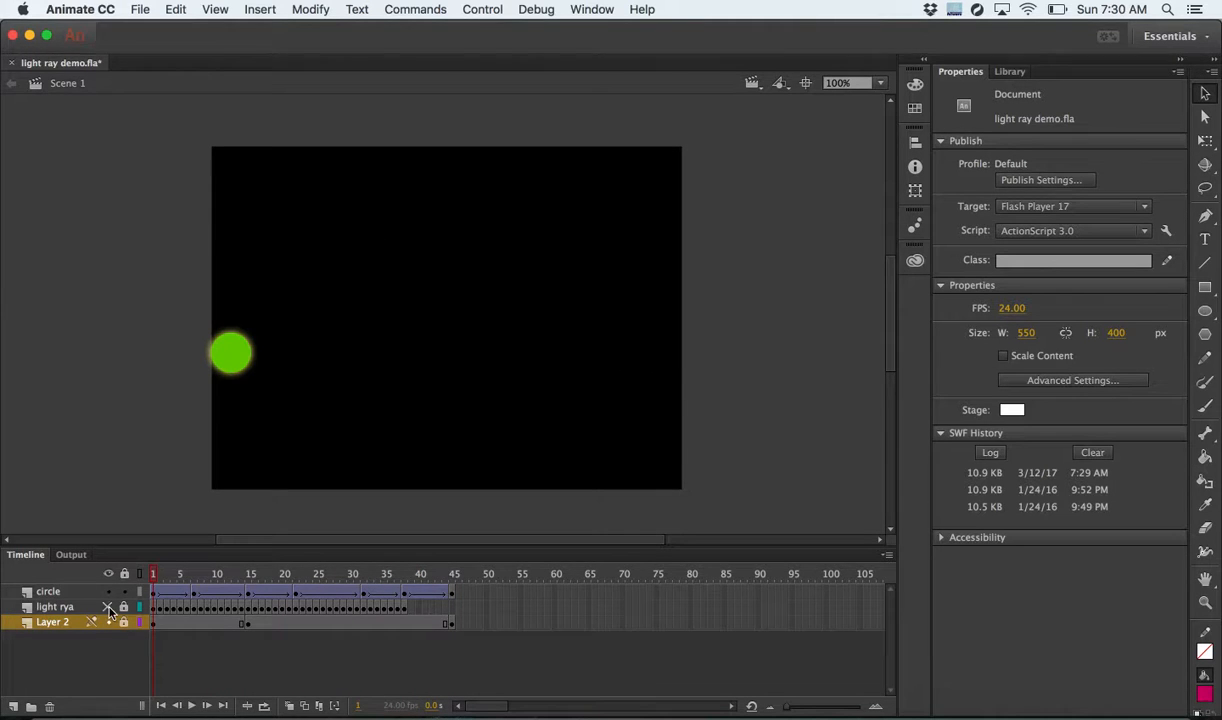
pyautogui.moveTo(154, 578); pyautogui.dragTo(190, 580)
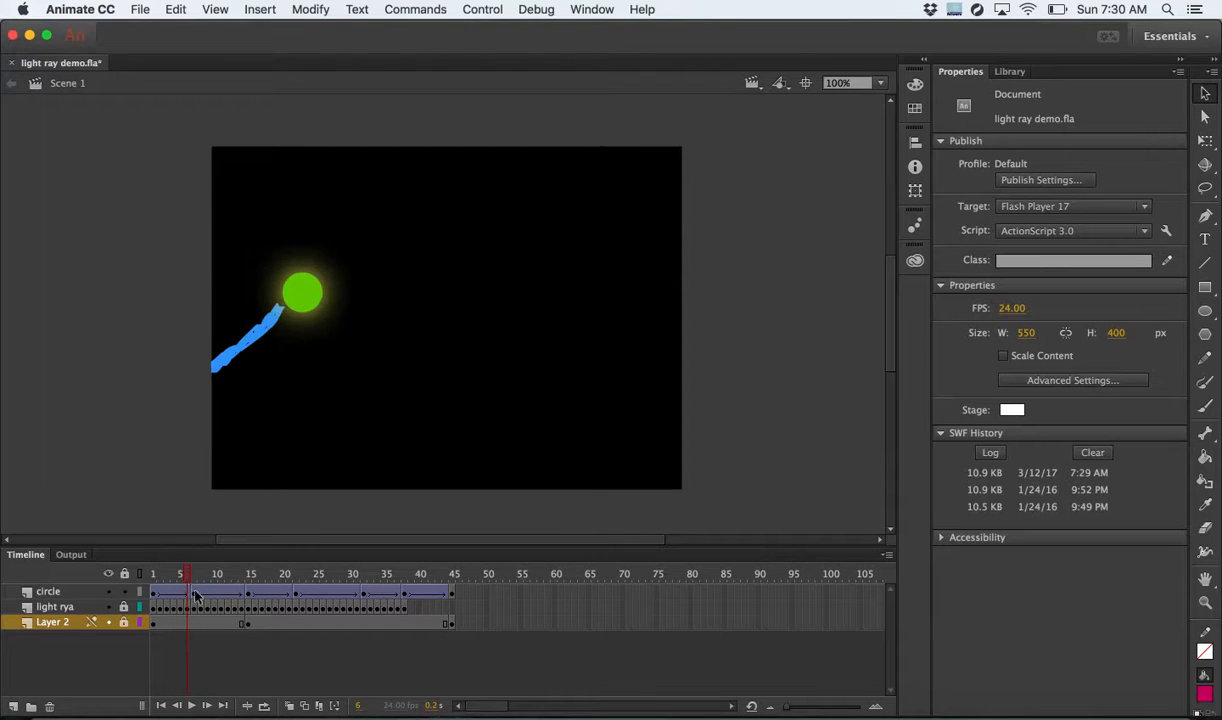
pyautogui.click(187, 606)
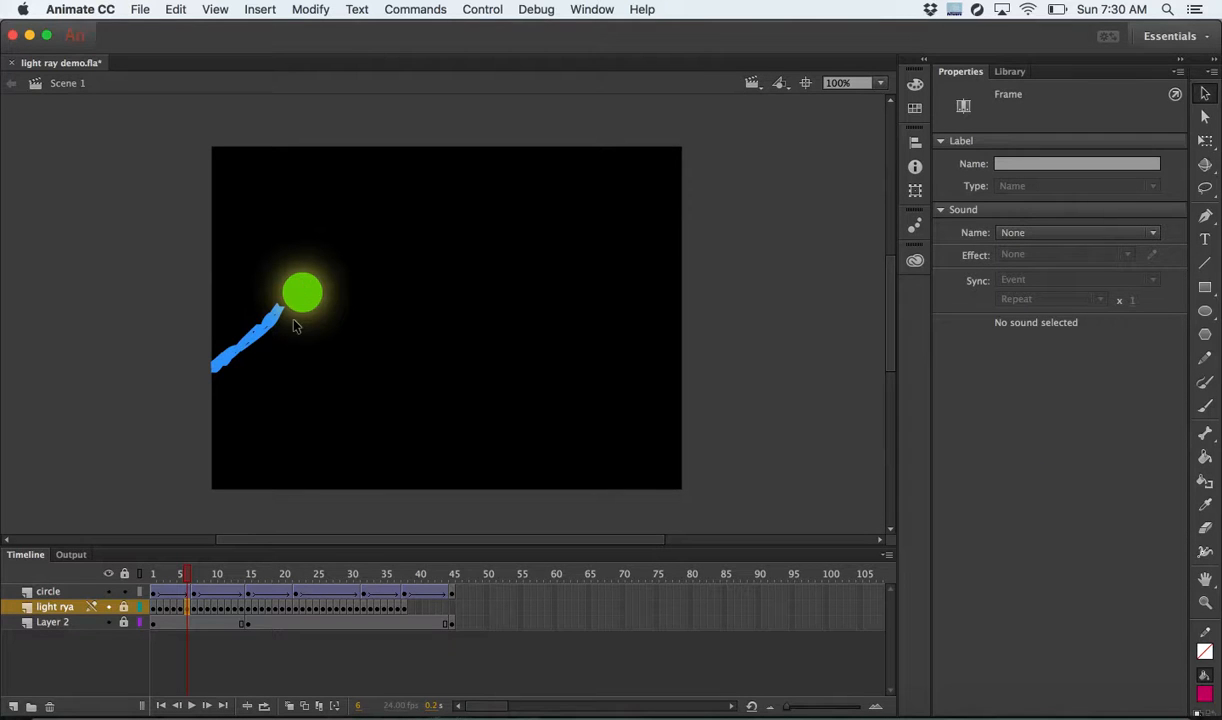
pyautogui.click(159, 607)
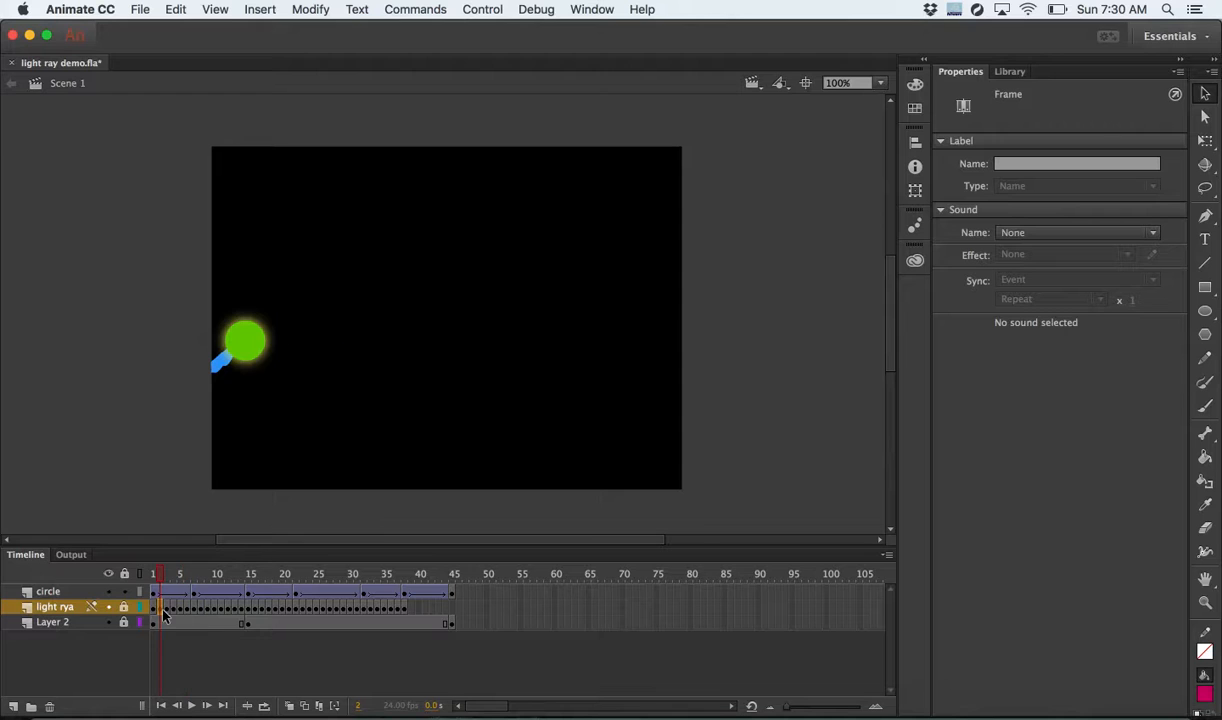
# - Compare the circle layer's tweened motion with the light ray from frame 1 through frame 12
pyautogui.click(154, 593)
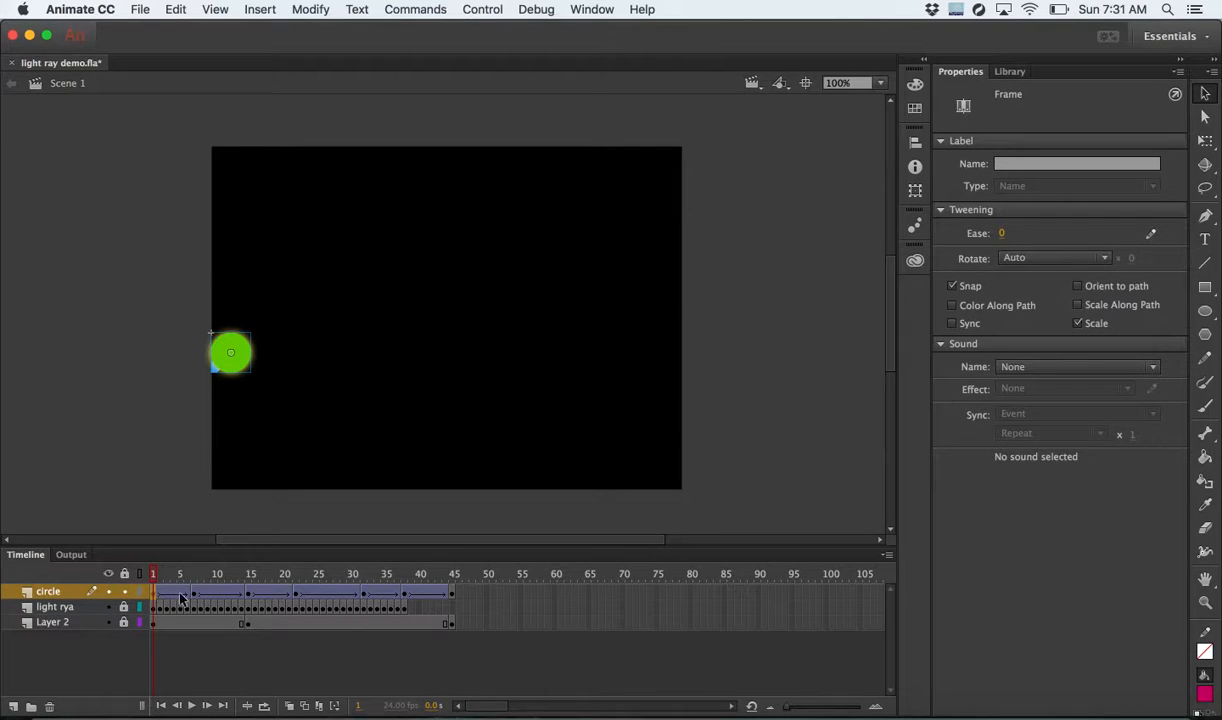
pyautogui.click(196, 597)
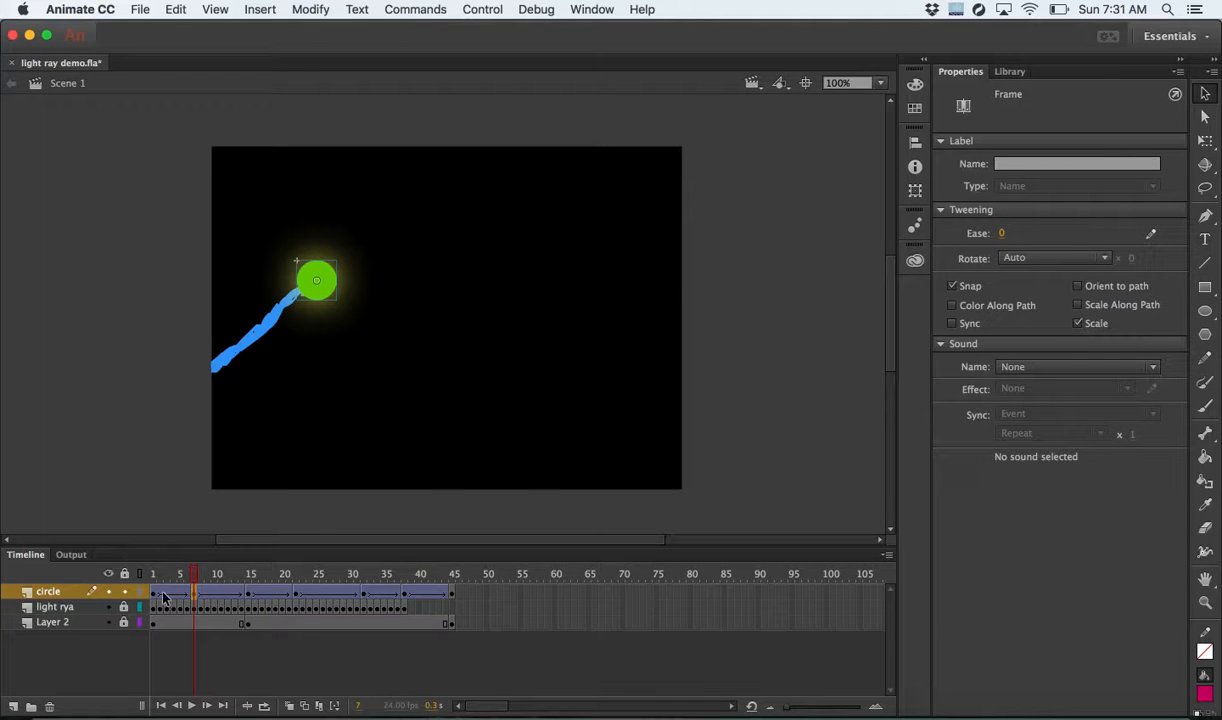
pyautogui.moveTo(192, 578); pyautogui.dragTo(150, 588)
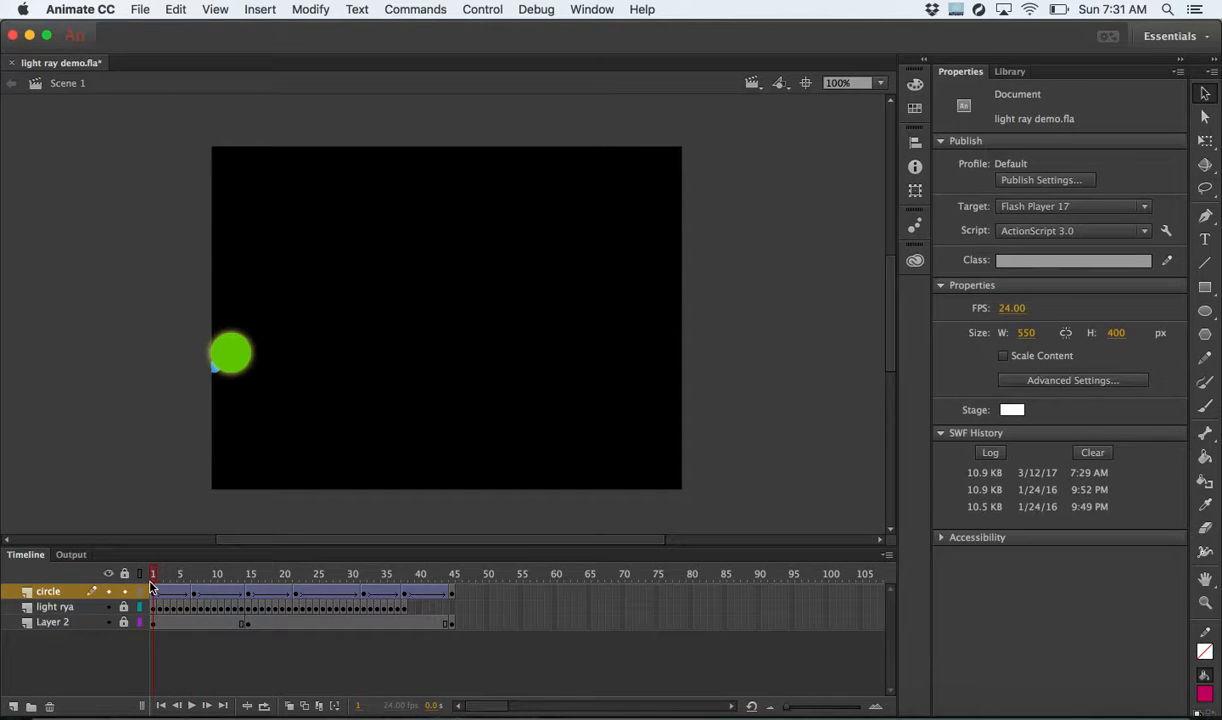
pyautogui.click(201, 594)
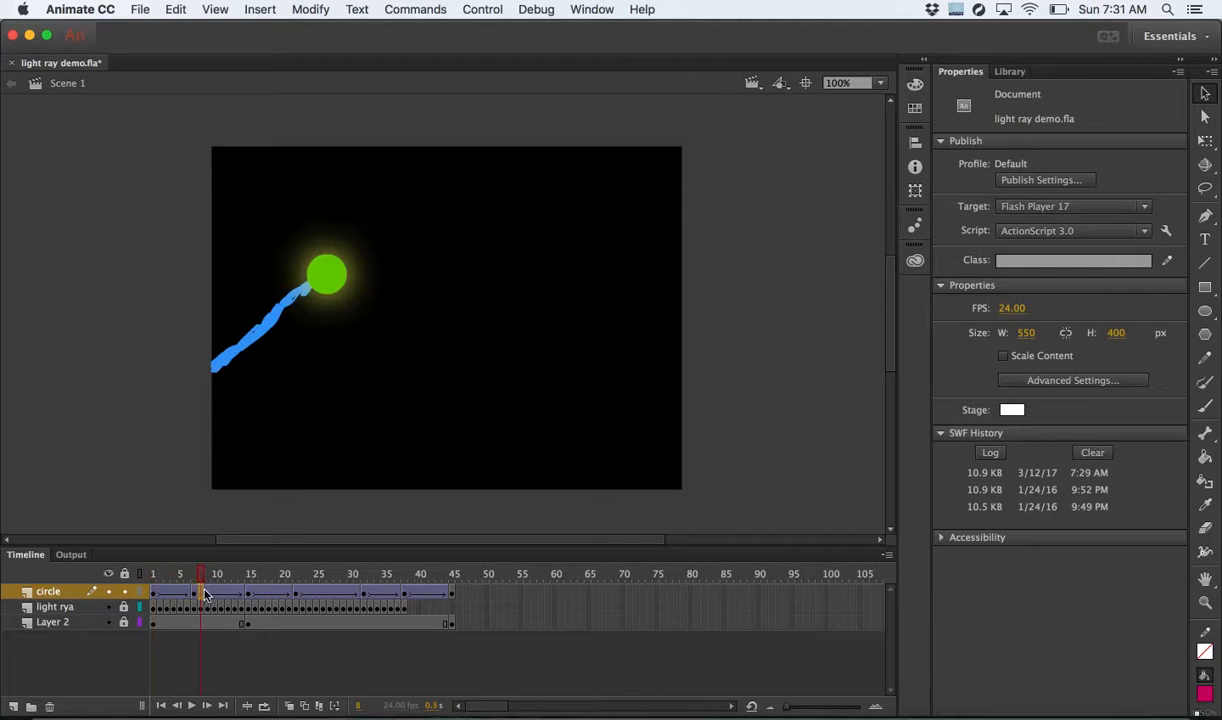
pyautogui.moveTo(215, 579); pyautogui.dragTo(229, 579)
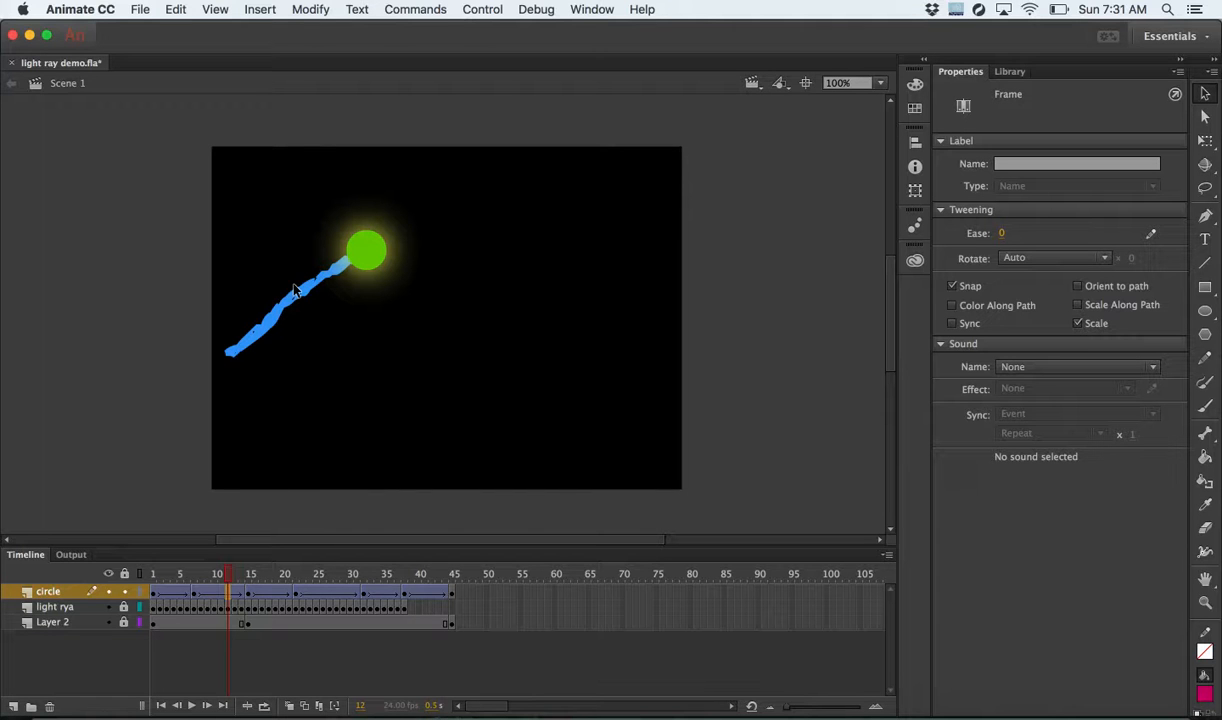
# - Go through individual light rya keyframes between frames 4 and 15 to examine the ray's frame-by-frame drawing, ending on frame 6
pyautogui.click(214, 608)
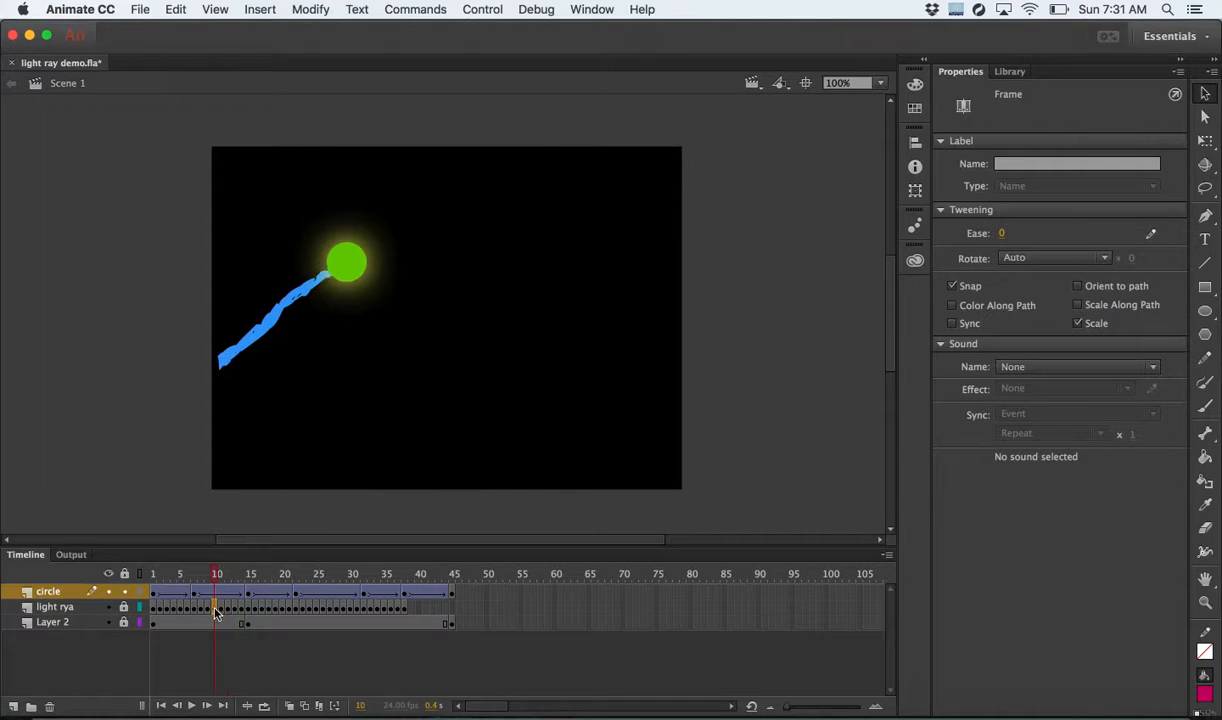
pyautogui.click(230, 609)
pyautogui.click(236, 609)
pyautogui.click(242, 609)
pyautogui.click(248, 610)
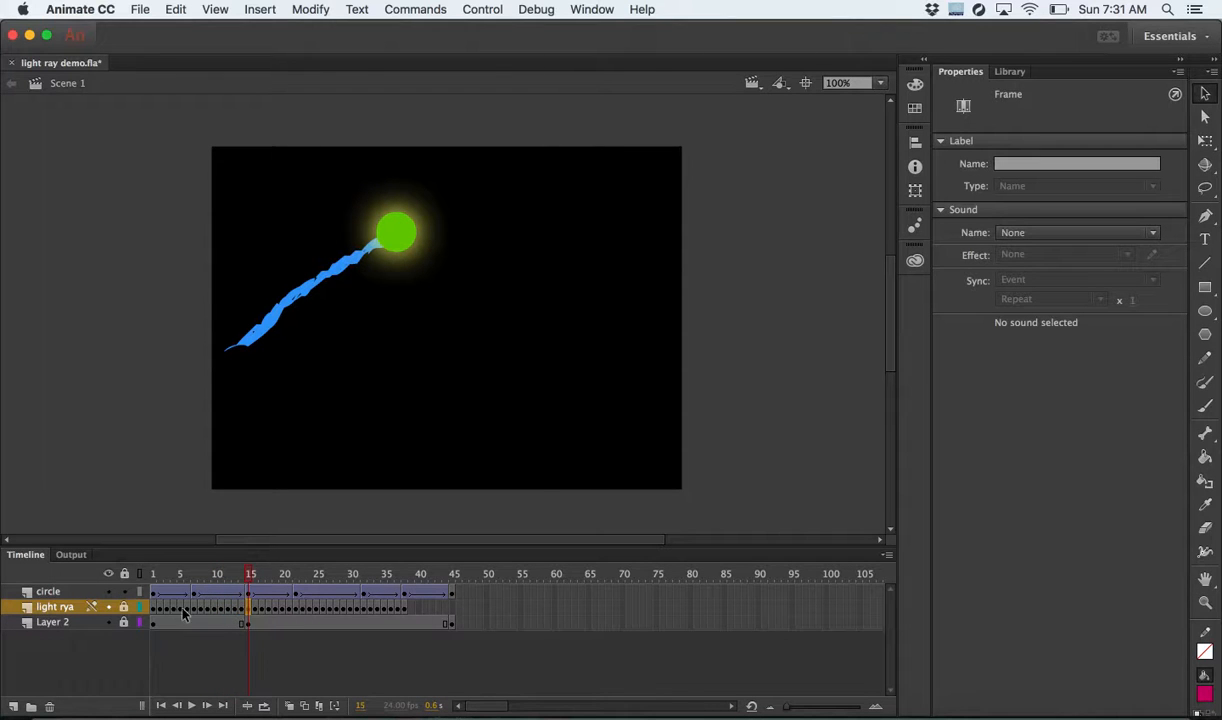
pyautogui.click(175, 610)
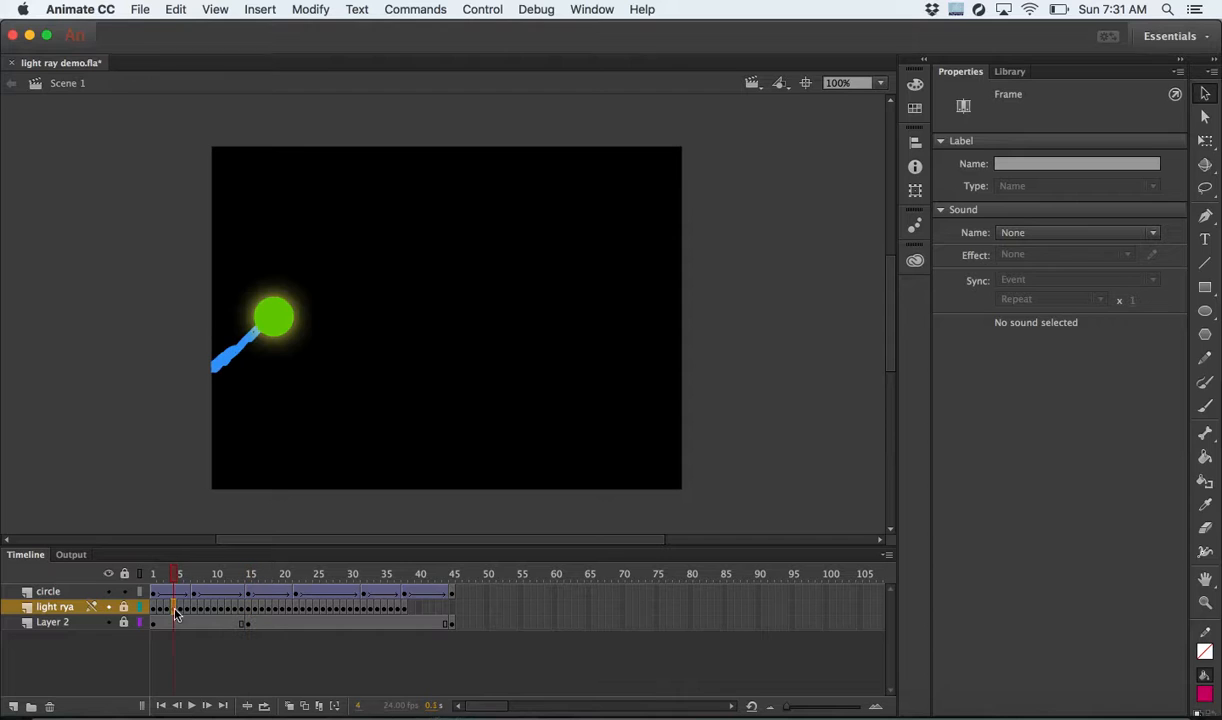
pyautogui.click(182, 610)
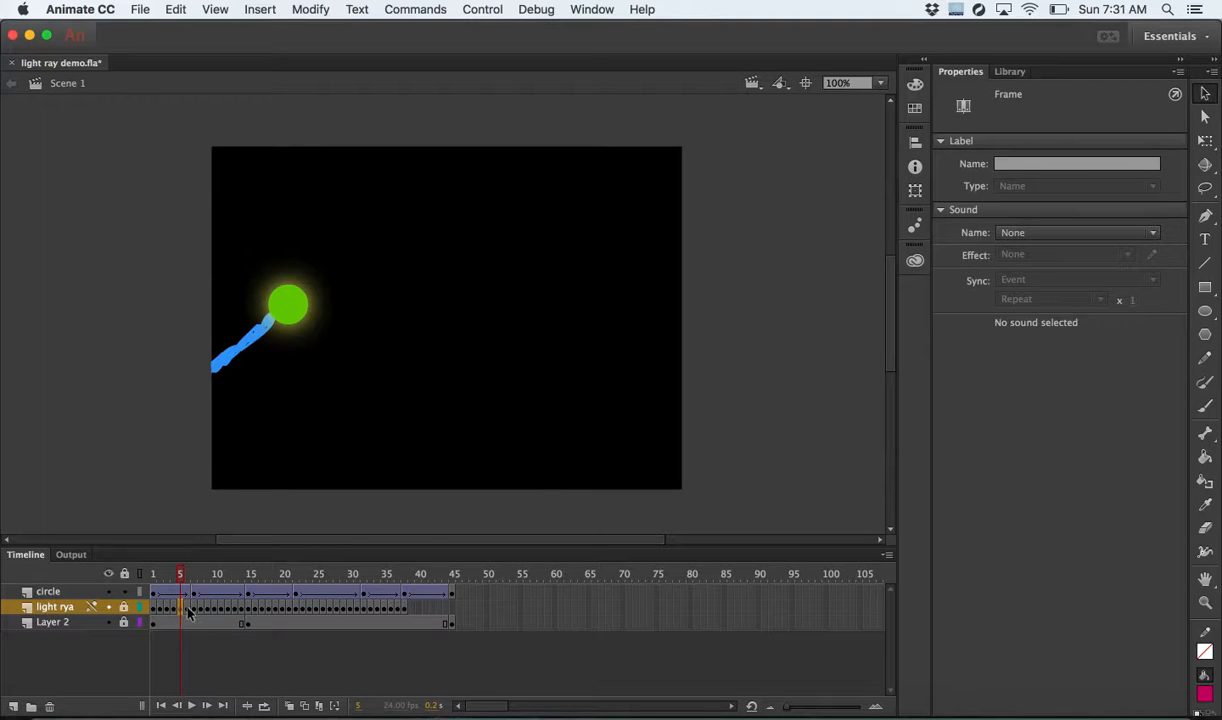
pyautogui.click(187, 610)
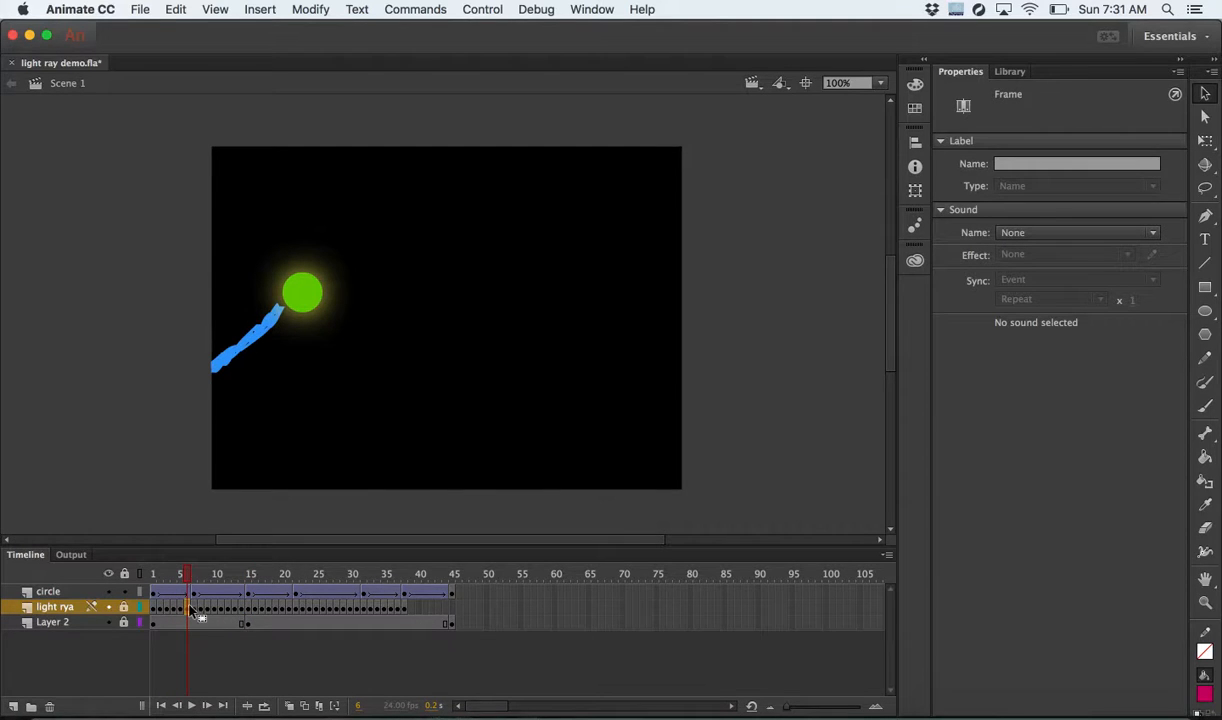
# - Sample the light ray's blue as the fill colour and make the Brush tool active
pyautogui.click(1205, 408)
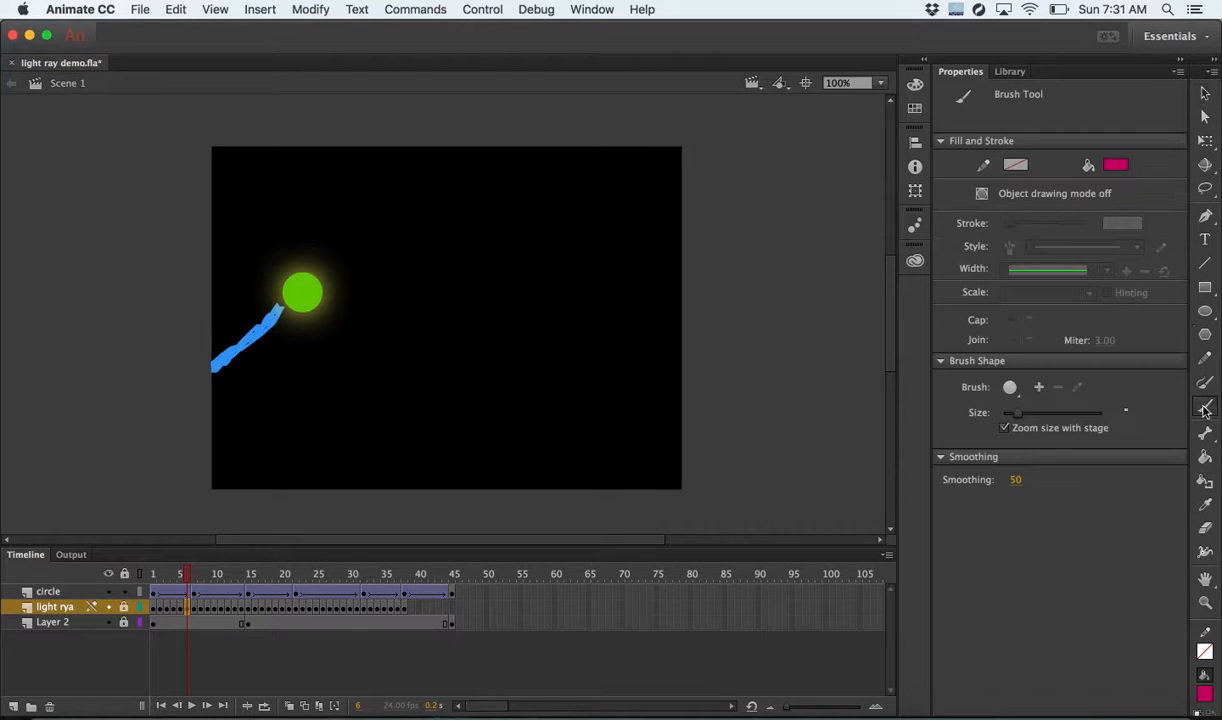
pyautogui.click(1205, 508)
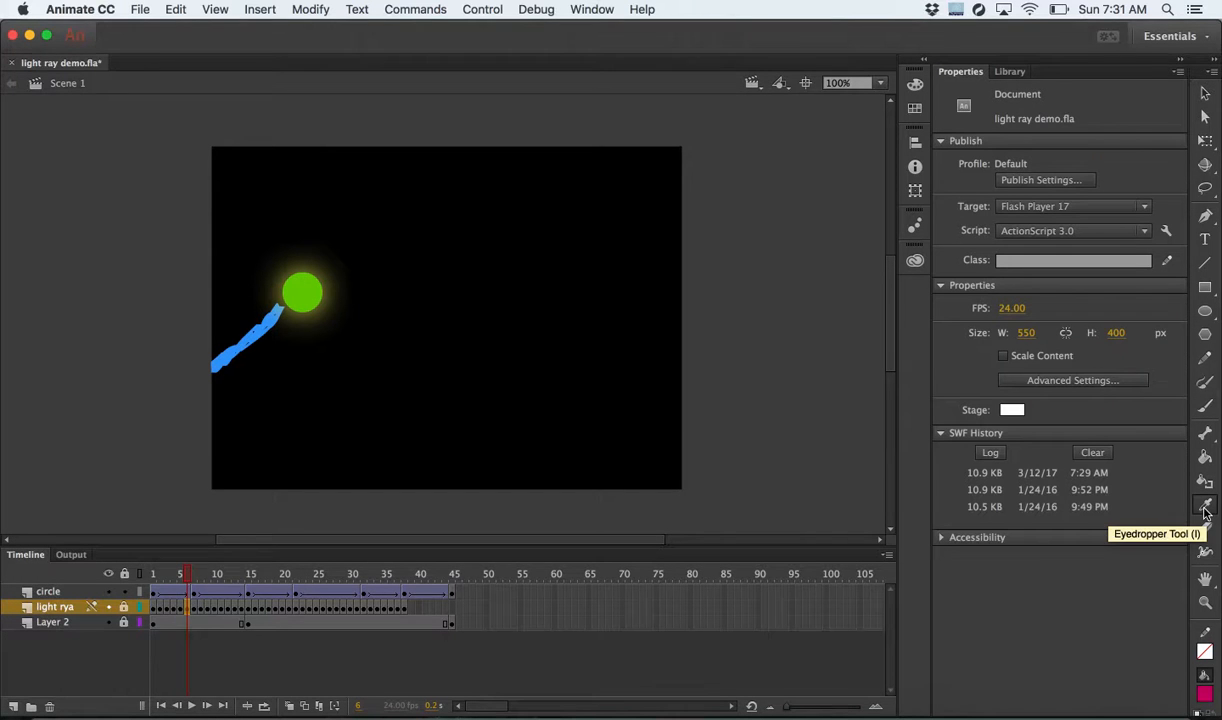
pyautogui.click(262, 321)
pyautogui.press('b')
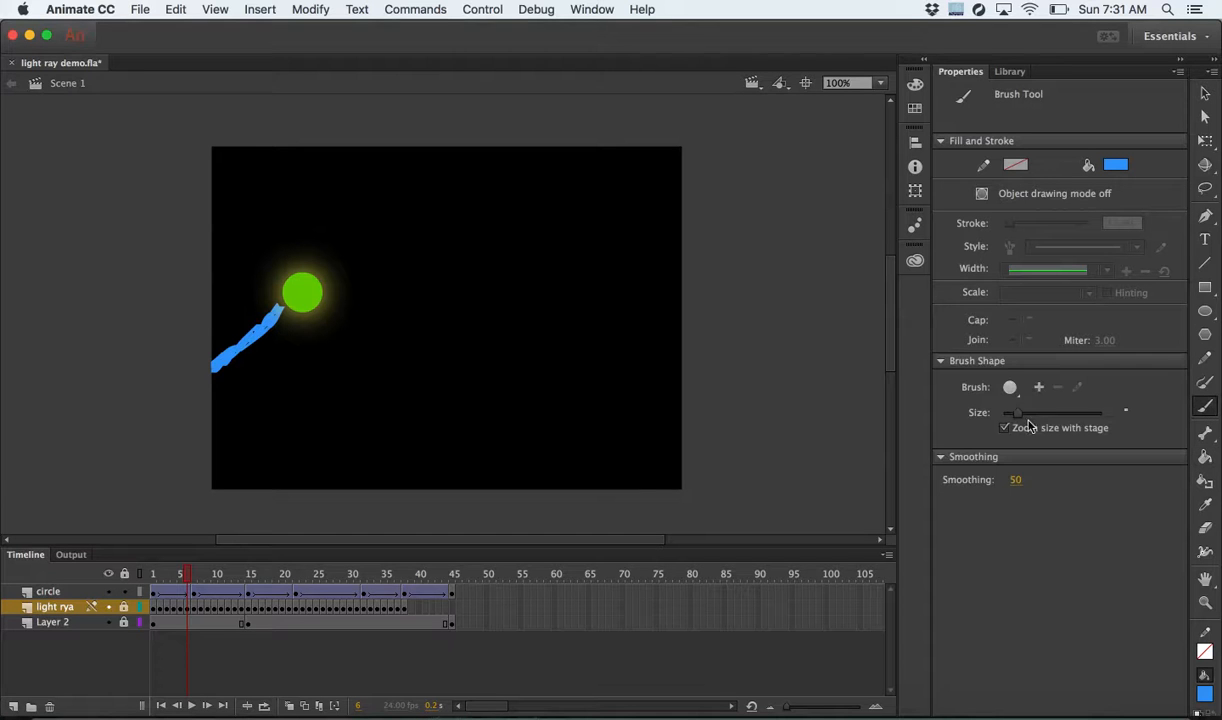
# - Unlock the light rya layer so it can be painted on at frame 6
pyautogui.click(276, 289)
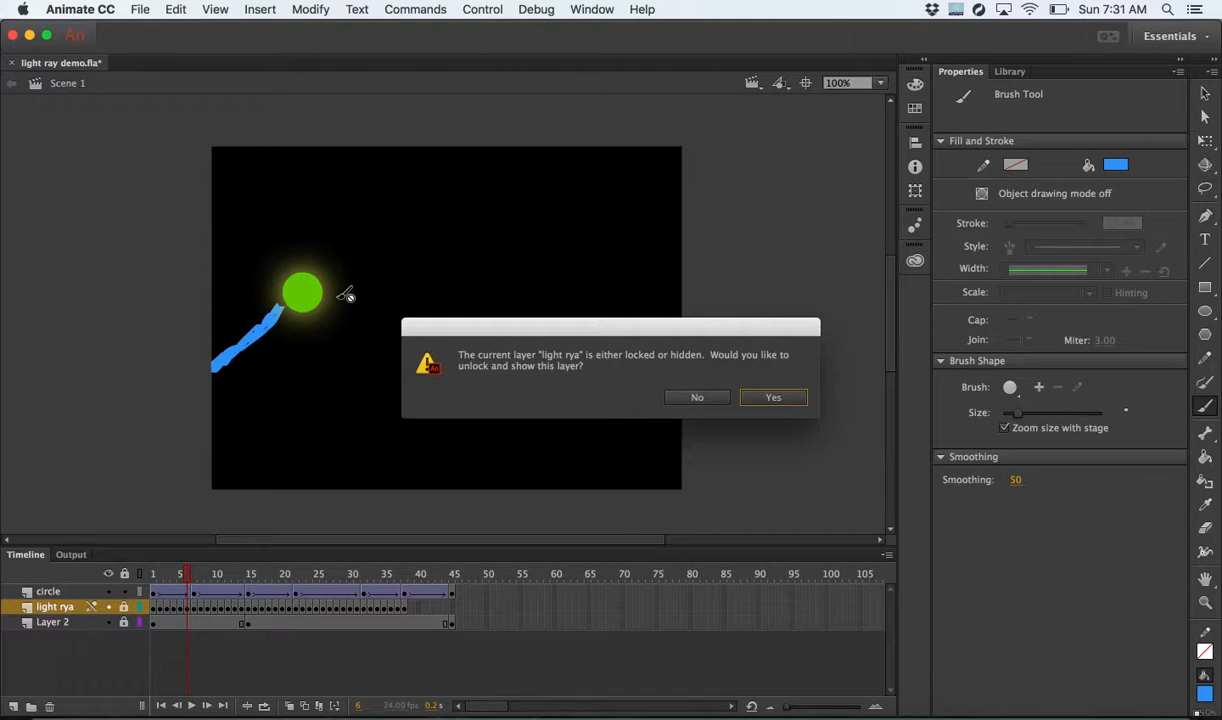
pyautogui.click(697, 397)
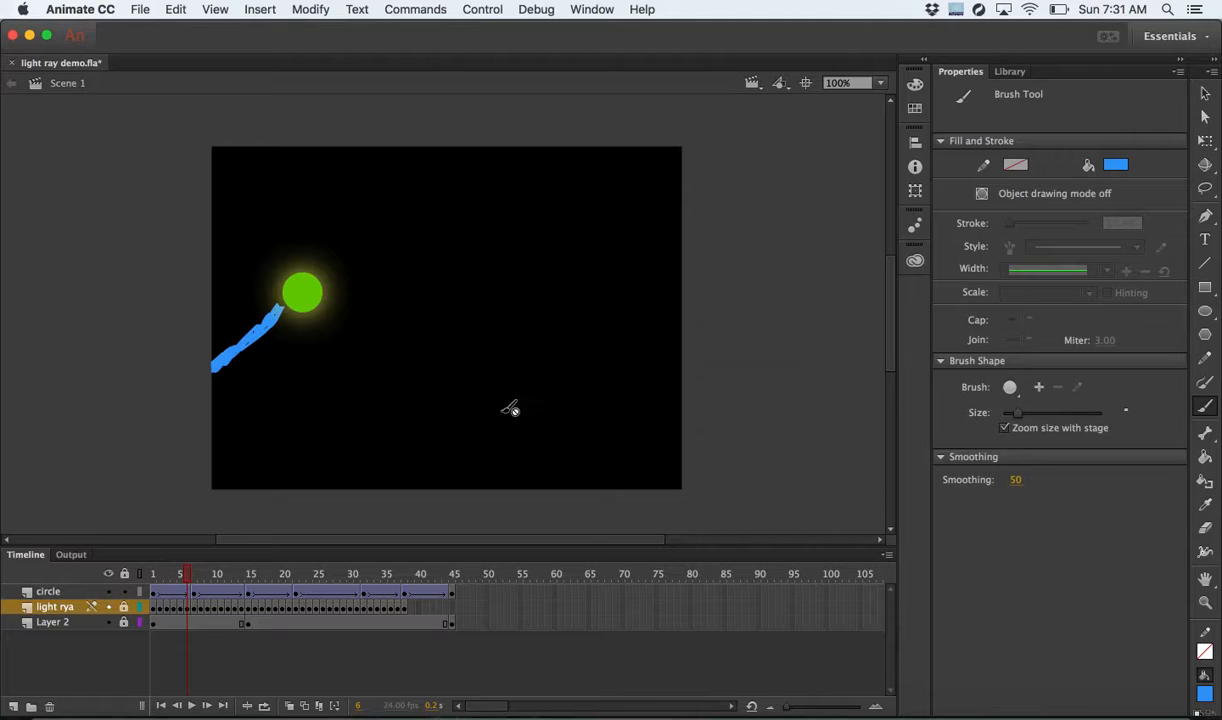
pyautogui.click(123, 608)
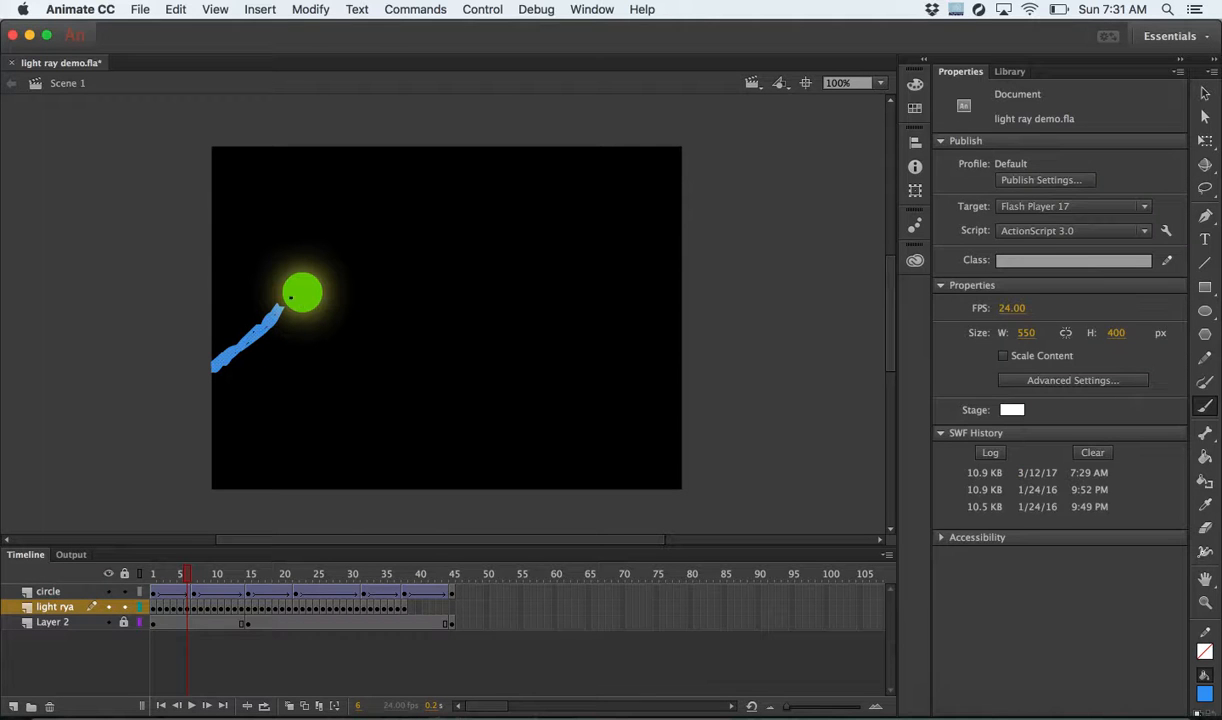
# - Brush blue strokes at the head of the light ray on frame 6 so it reaches the circle's edge
pyautogui.click(295, 297)
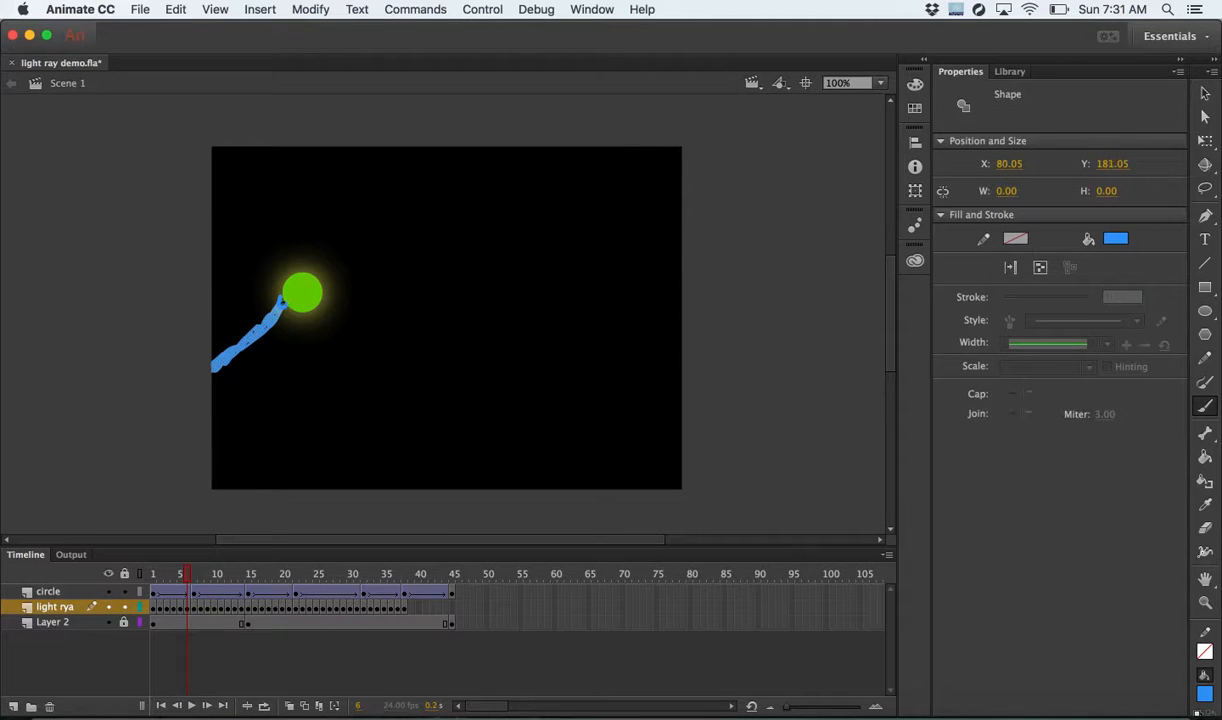
pyautogui.moveTo(285, 296); pyautogui.dragTo(283, 301)
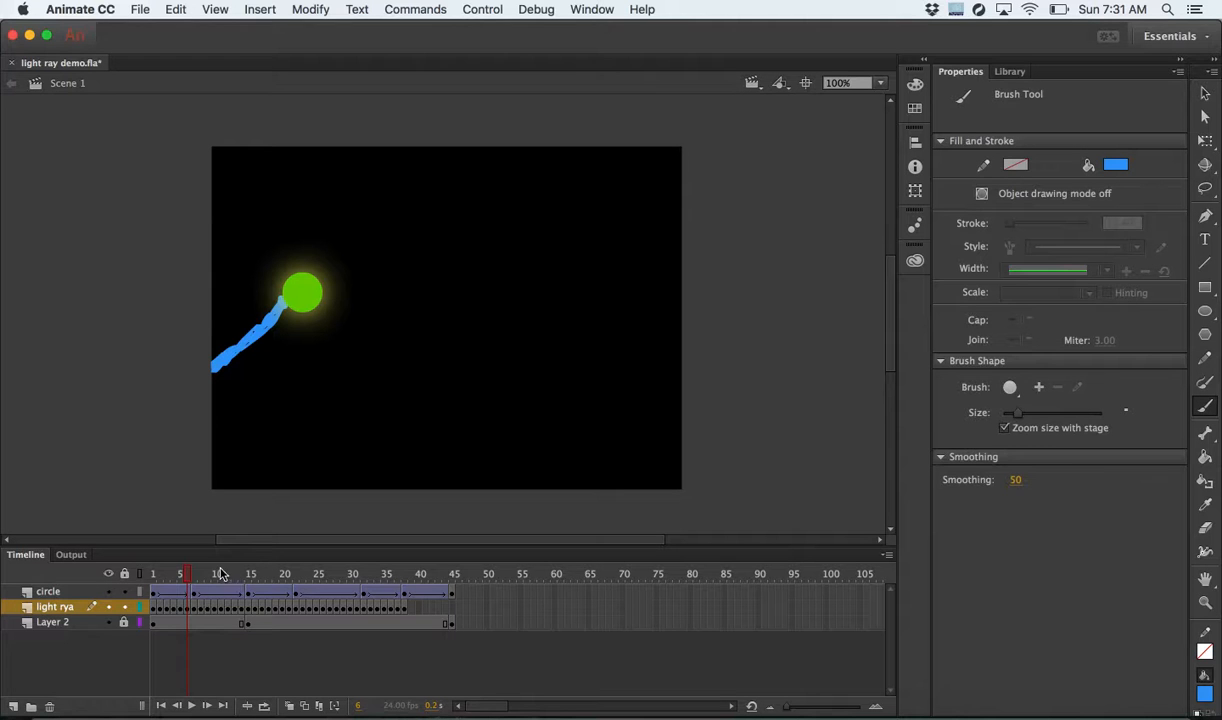
# - Add a keyframe at frame 39 of the light rya layer and erase the tip of the ray's tail
pyautogui.moveTo(195, 588); pyautogui.dragTo(414, 591)
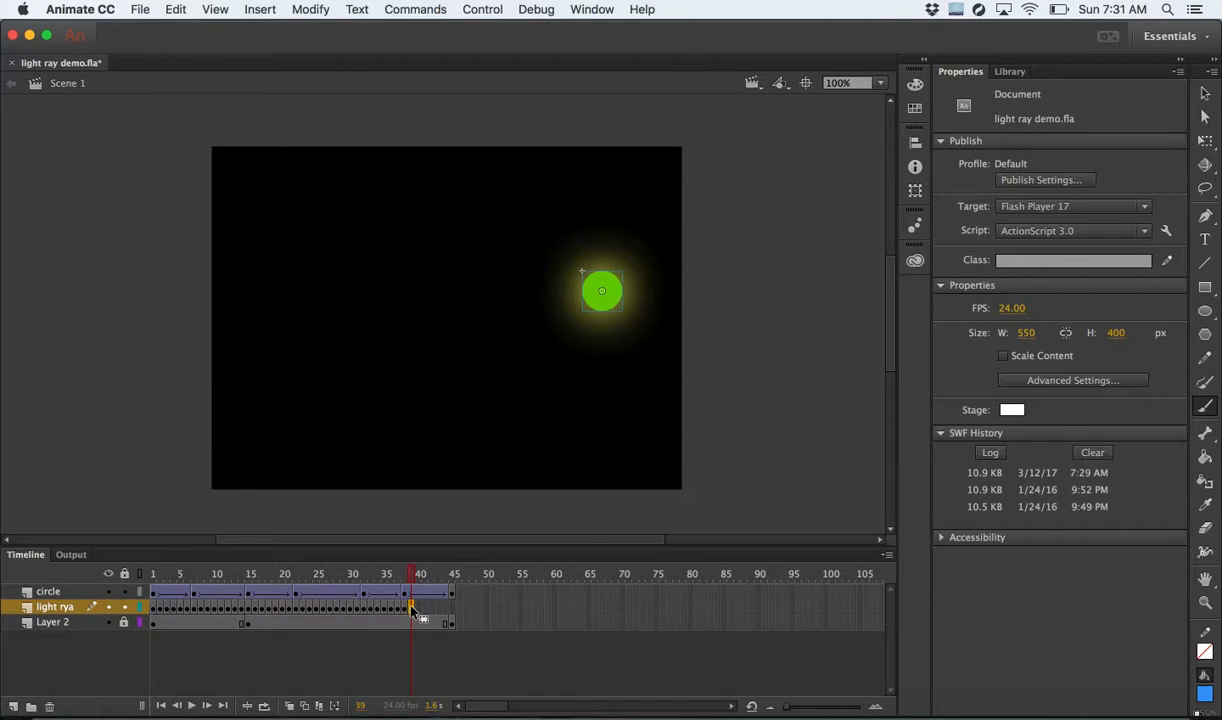
pyautogui.click(405, 579)
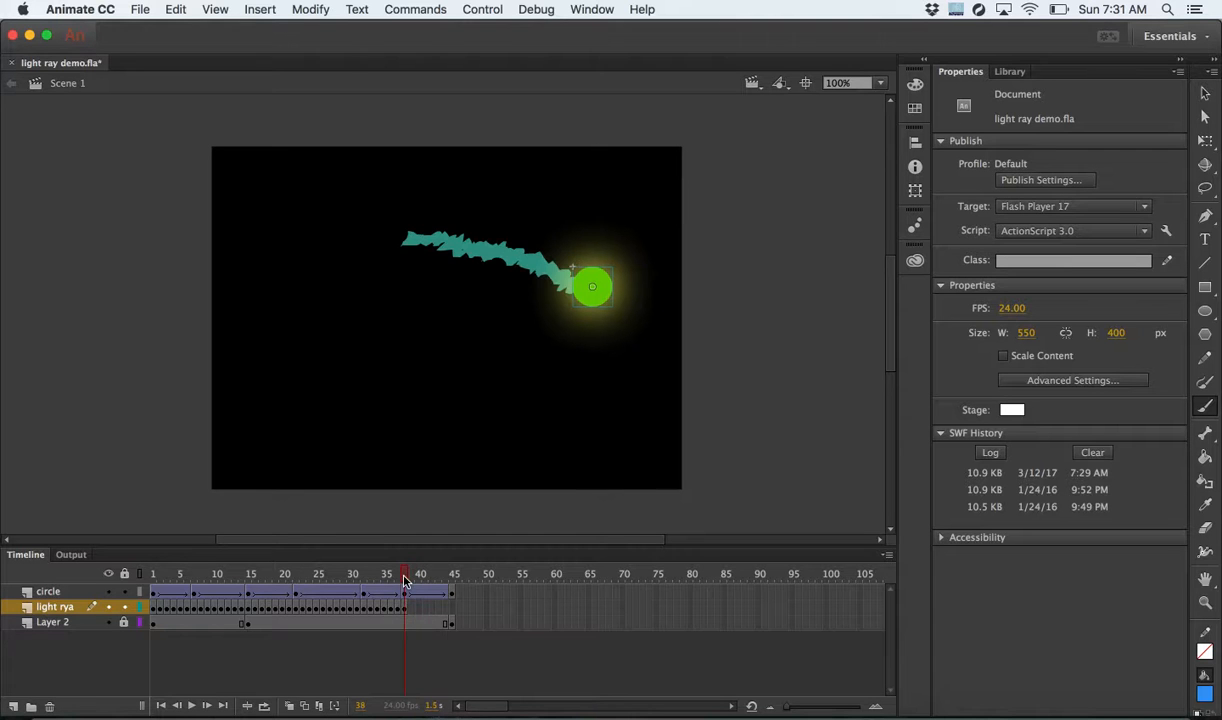
pyautogui.click(405, 606)
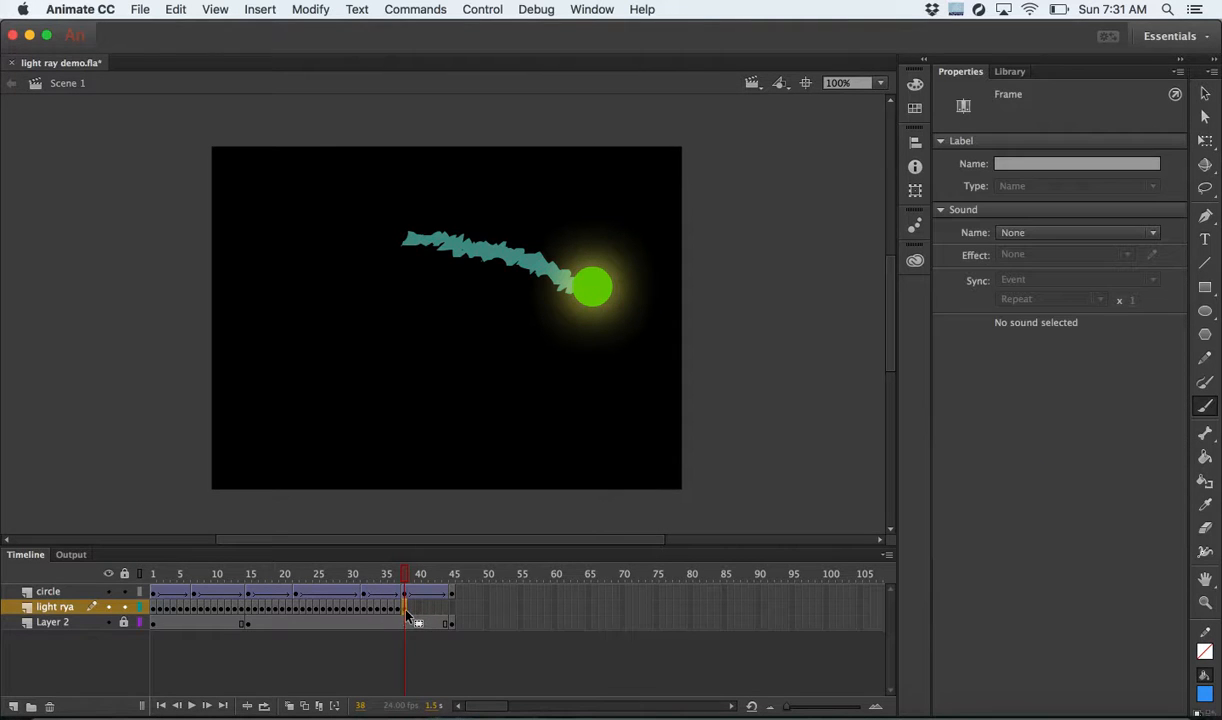
pyautogui.click(411, 608)
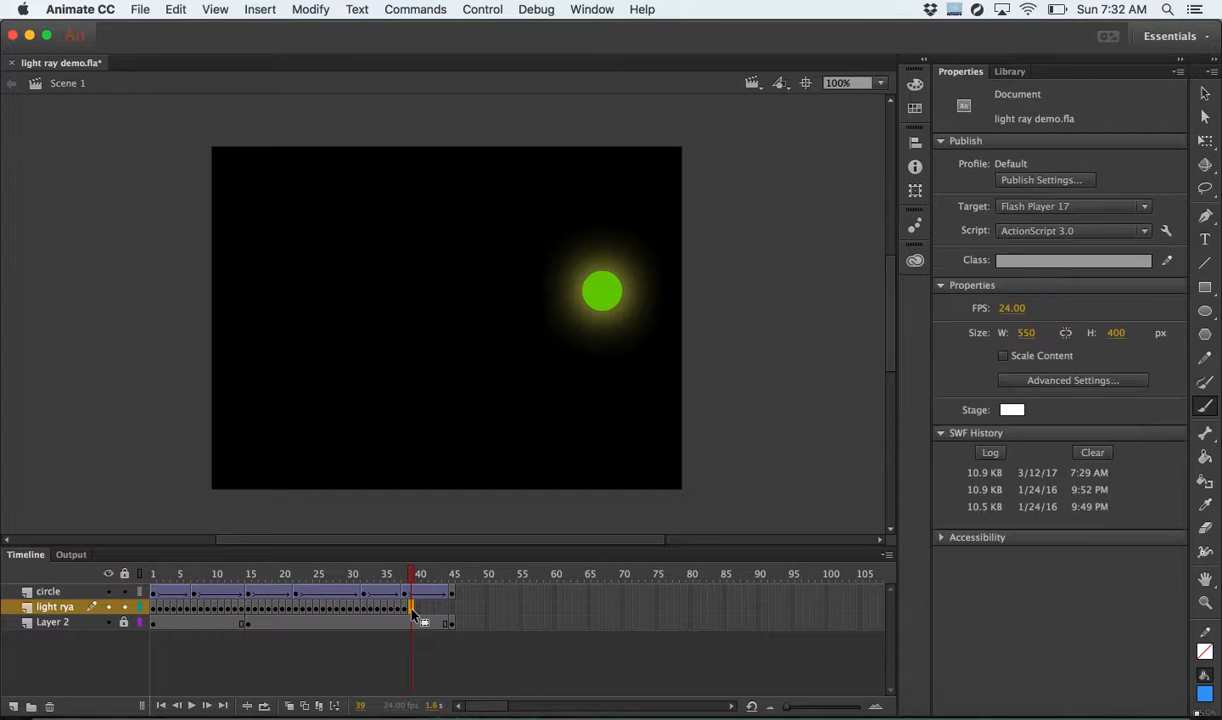
pyautogui.rightClick(413, 613)
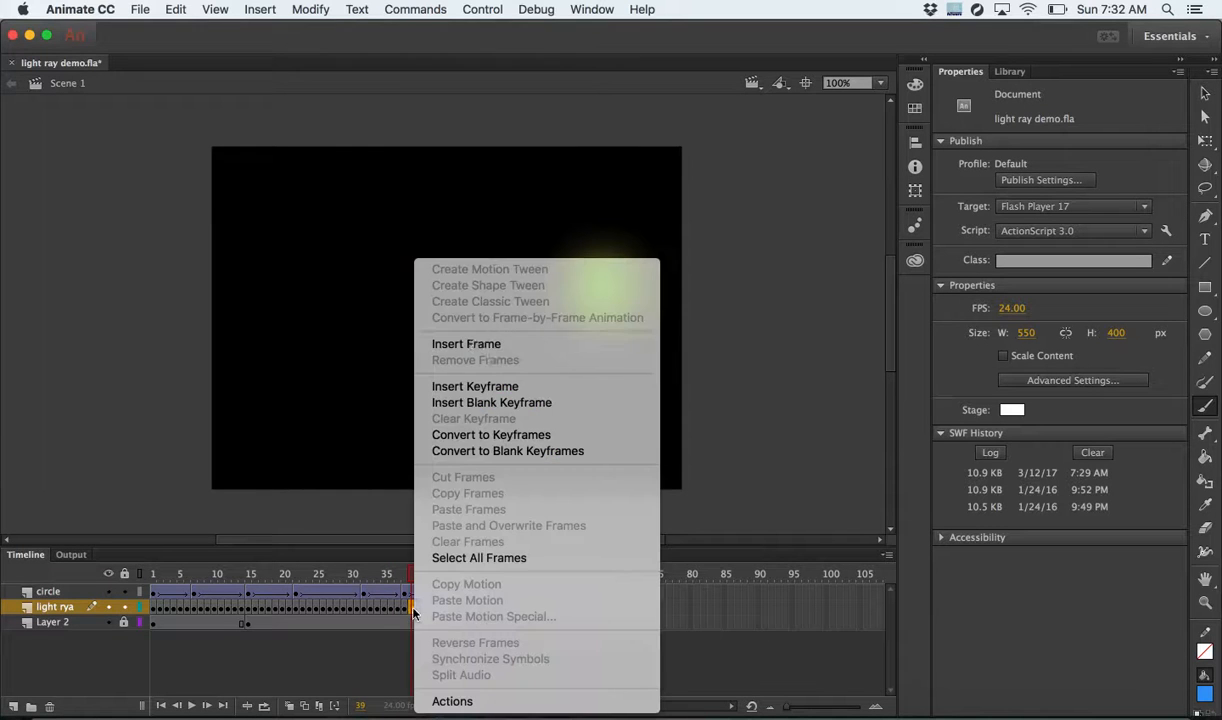
pyautogui.click(481, 389)
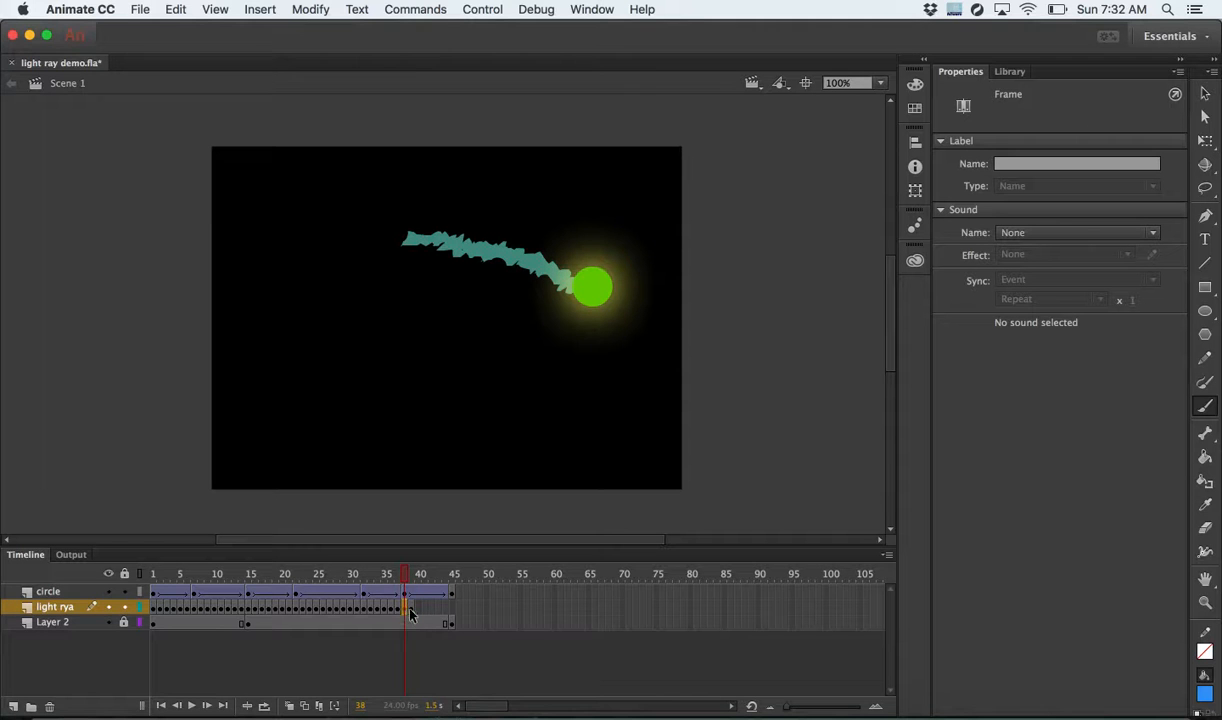
pyautogui.moveTo(408, 613); pyautogui.dragTo(413, 617)
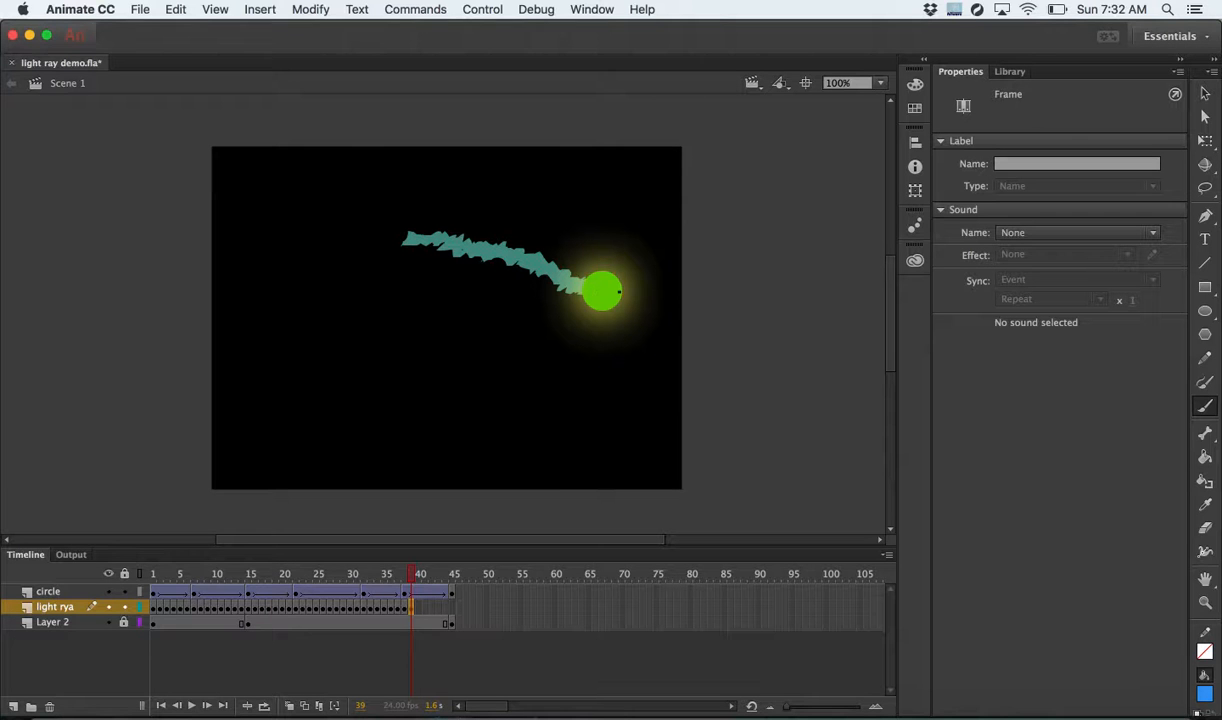
pyautogui.press('e')
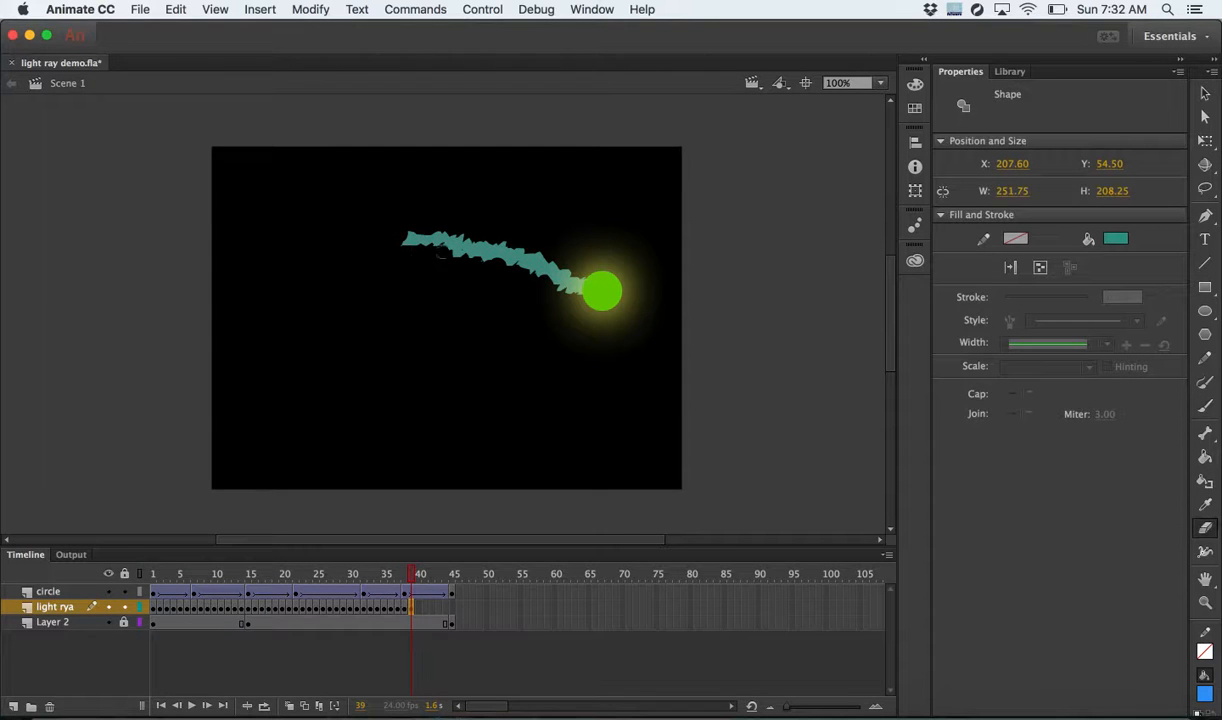
pyautogui.moveTo(400, 236); pyautogui.dragTo(390, 228)
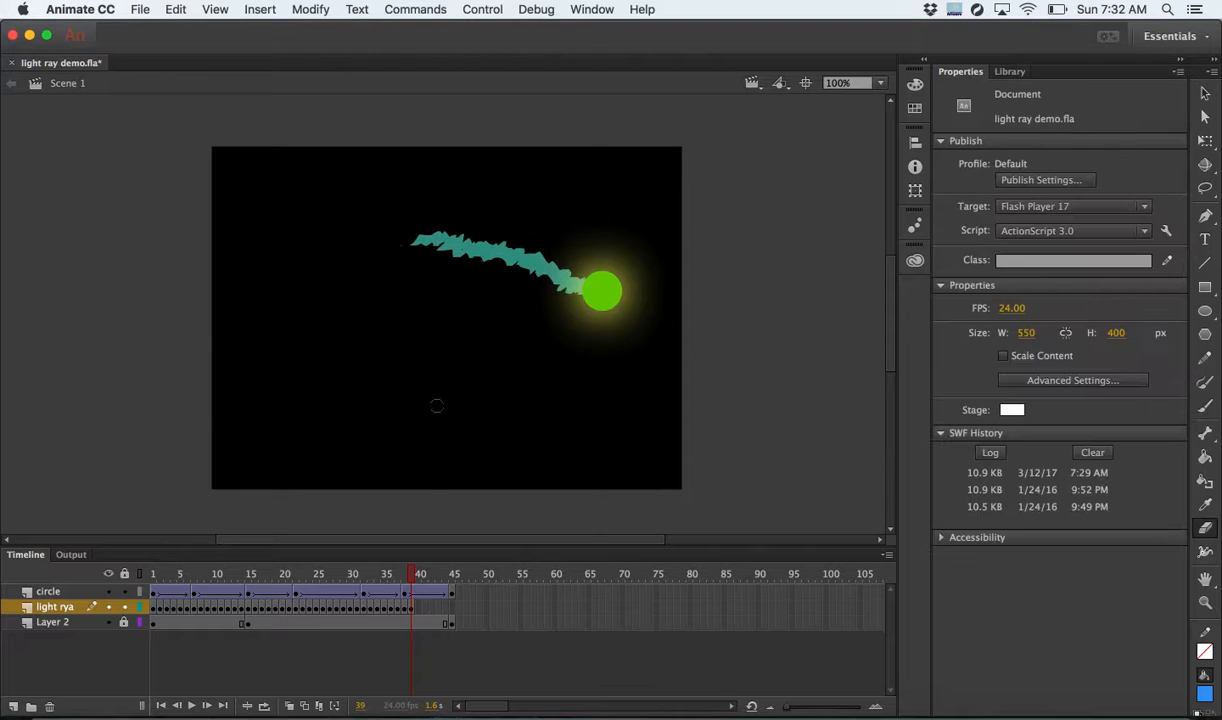
# - Add a keyframe at frame 40 of the light rya layer and erase a bit more of the ray's tail
pyautogui.click(416, 608)
pyautogui.rightClick(416, 608)
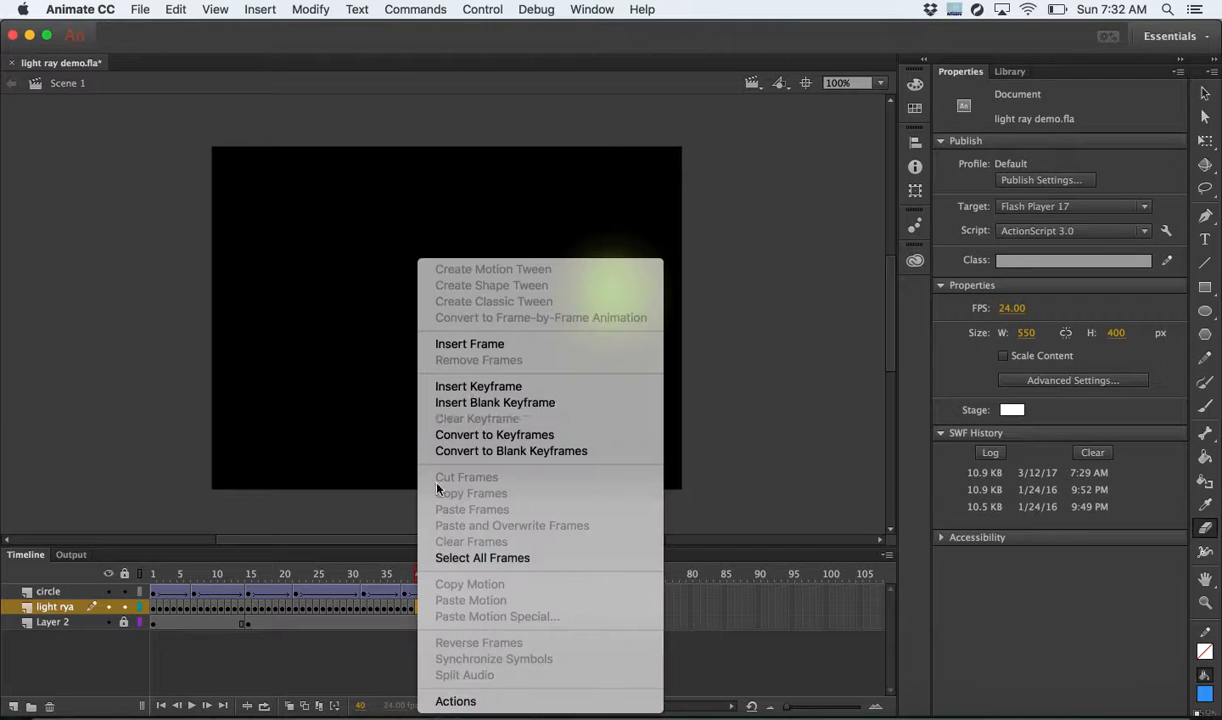
pyautogui.click(450, 387)
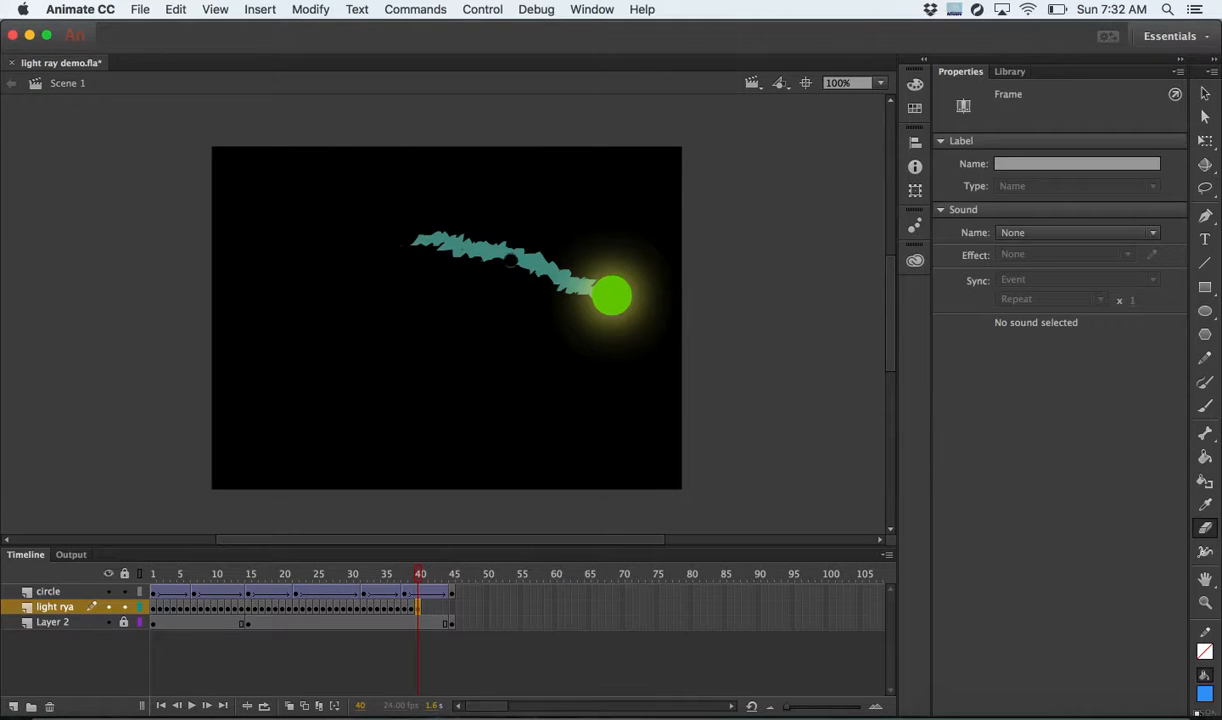
pyautogui.moveTo(400, 230); pyautogui.dragTo(405, 241)
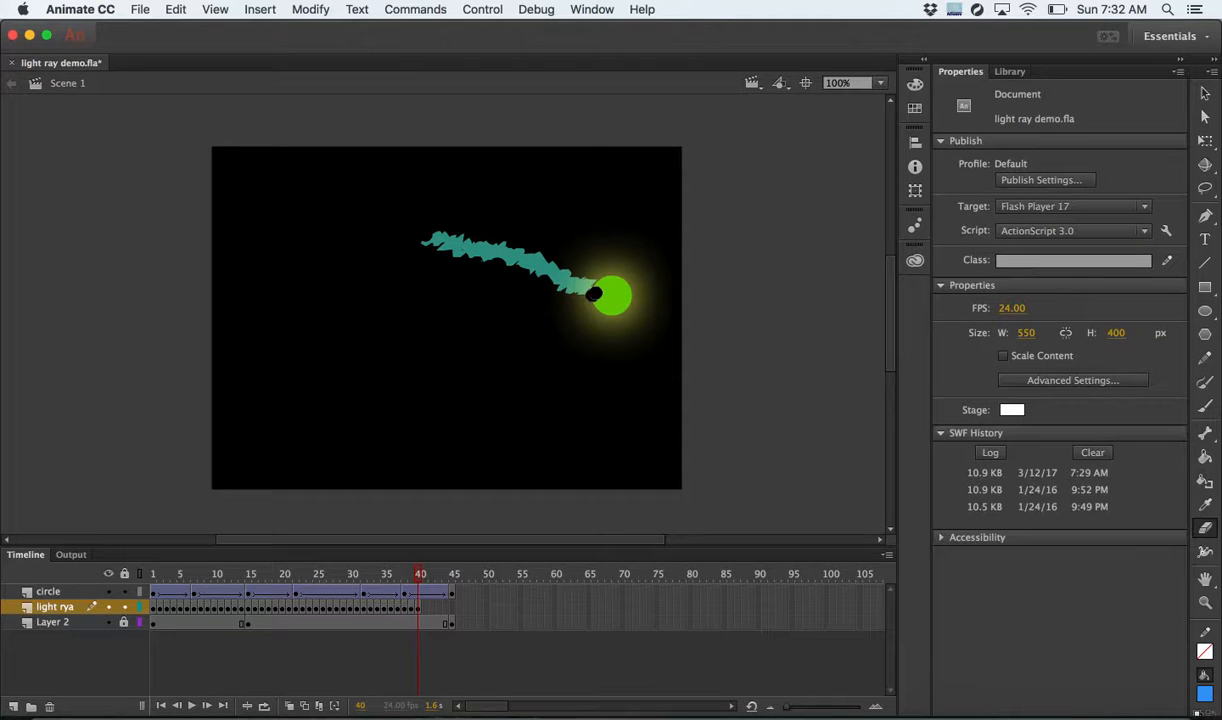
# - Add a keyframe at frame 41 of the light rya layer and trim the ray's tail with the Eraser
pyautogui.click(427, 607)
pyautogui.rightClick(427, 607)
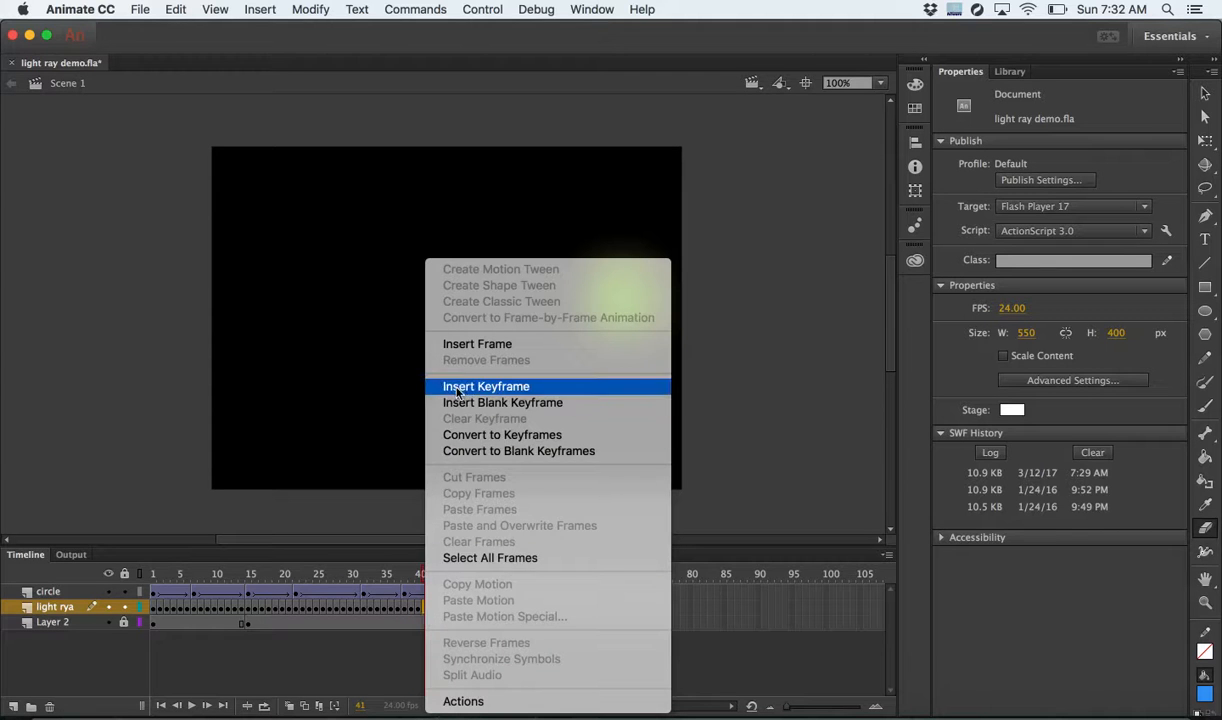
pyautogui.click(440, 386)
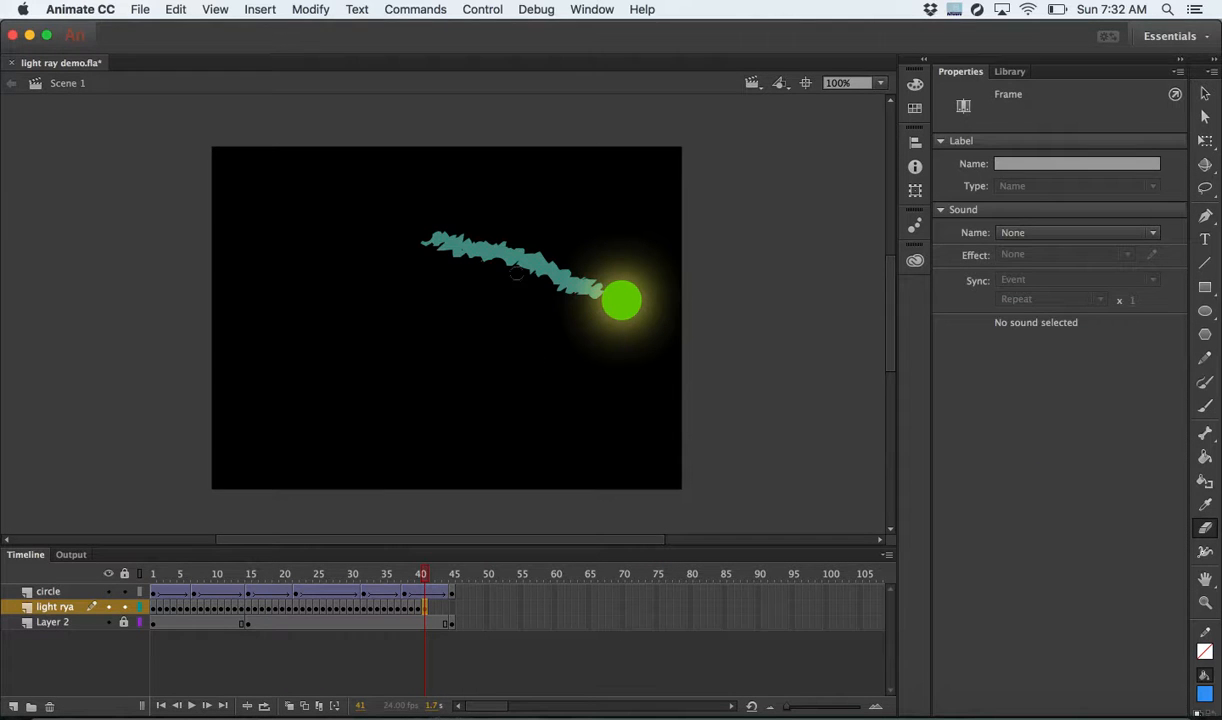
pyautogui.moveTo(418, 230)
pyautogui.mouseDown()
pyautogui.moveTo(430, 236)
pyautogui.moveTo(420, 244)
pyautogui.moveTo(428, 225)
pyautogui.mouseUp()
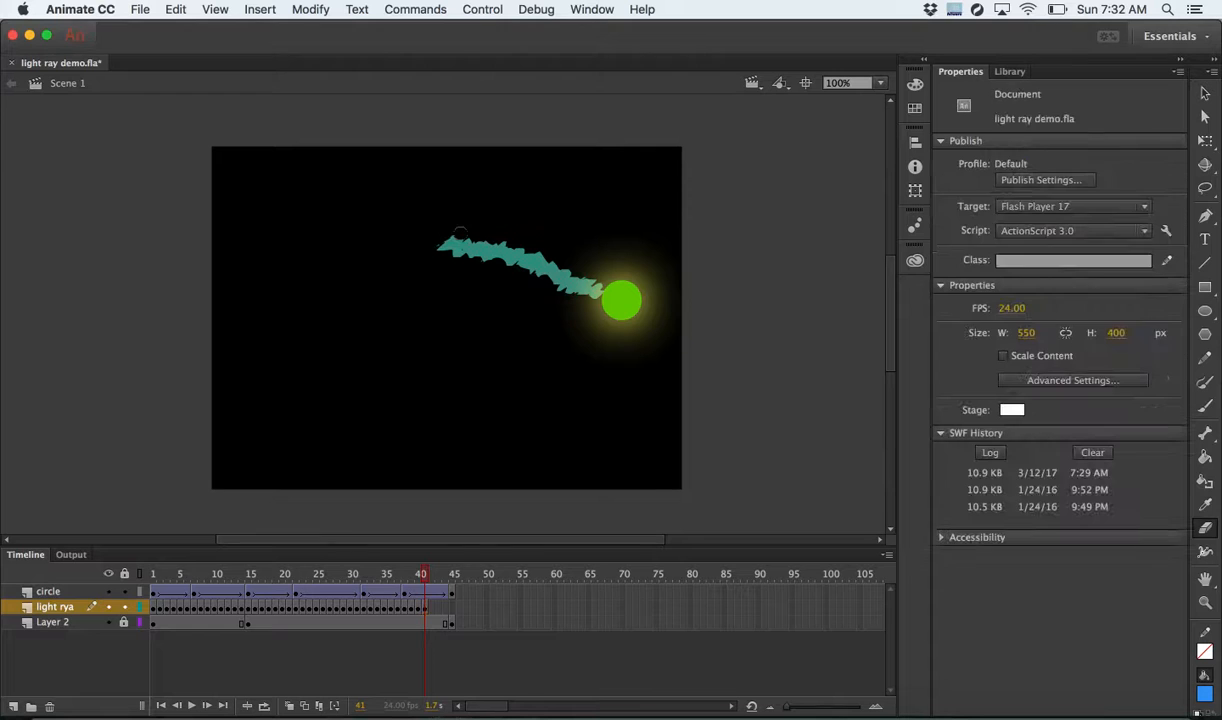
# - Sample the ray's teal as the fill colour and make the Brush tool active
pyautogui.click(1205, 405)
pyautogui.click(1206, 508)
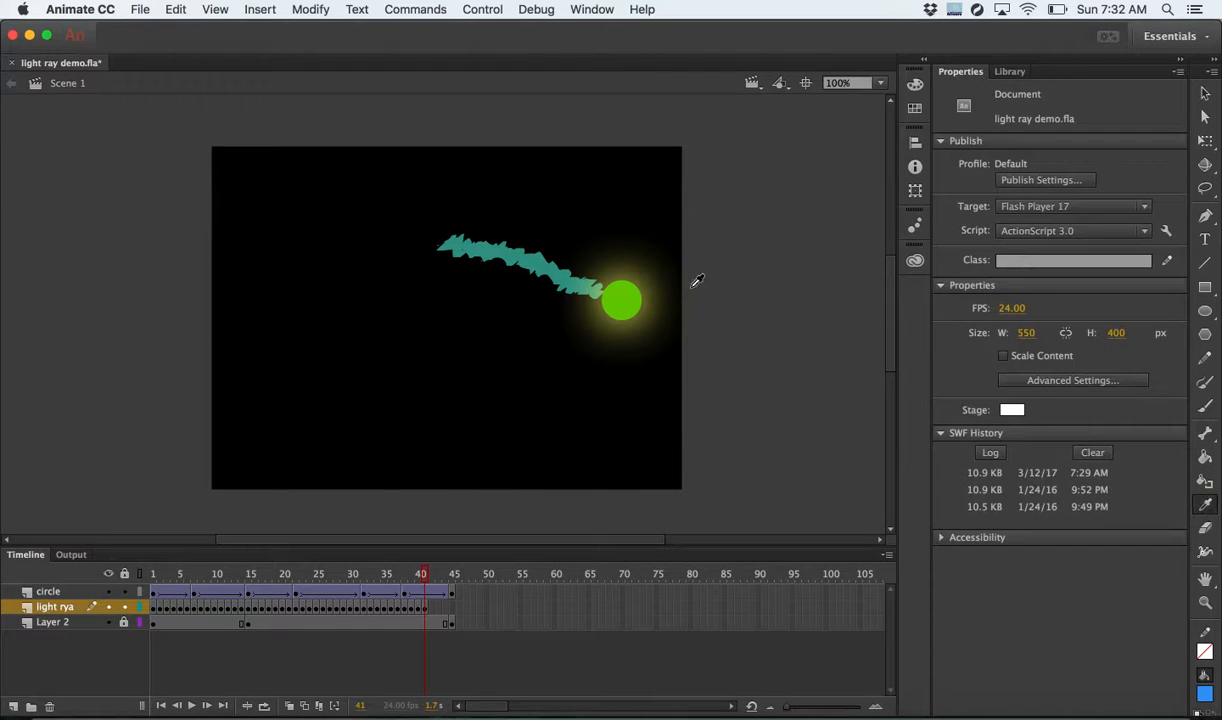
pyautogui.click(529, 251)
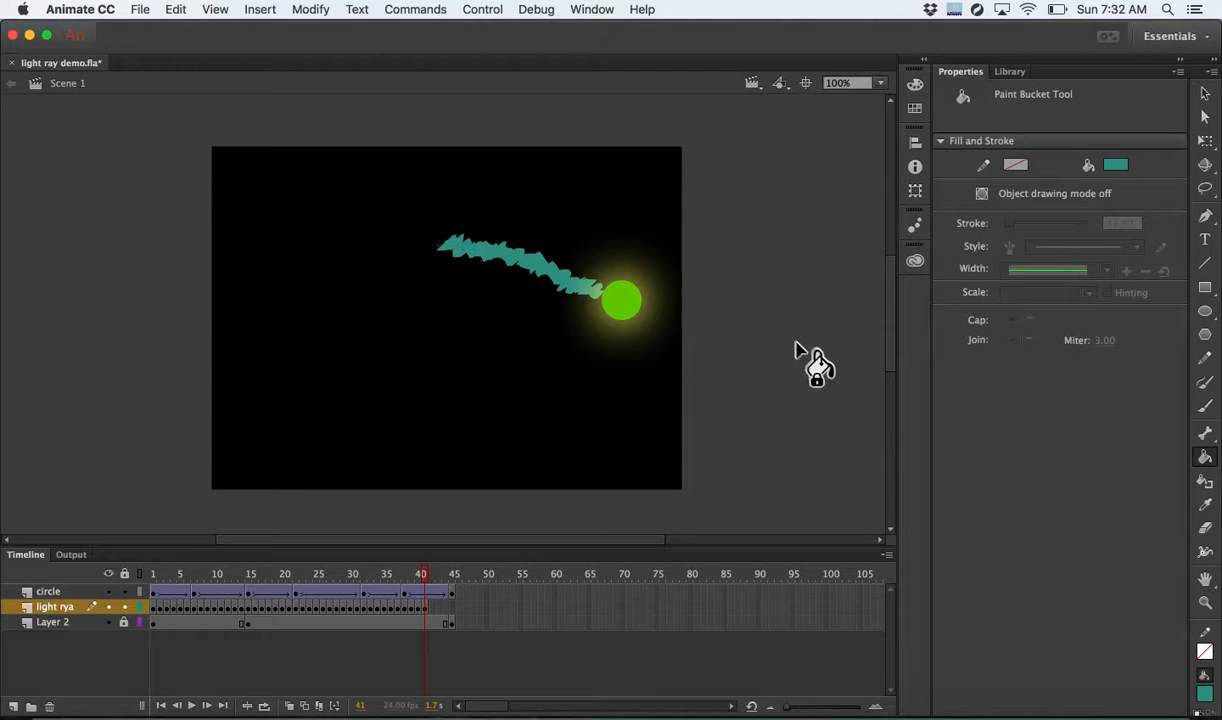
pyautogui.click(1206, 408)
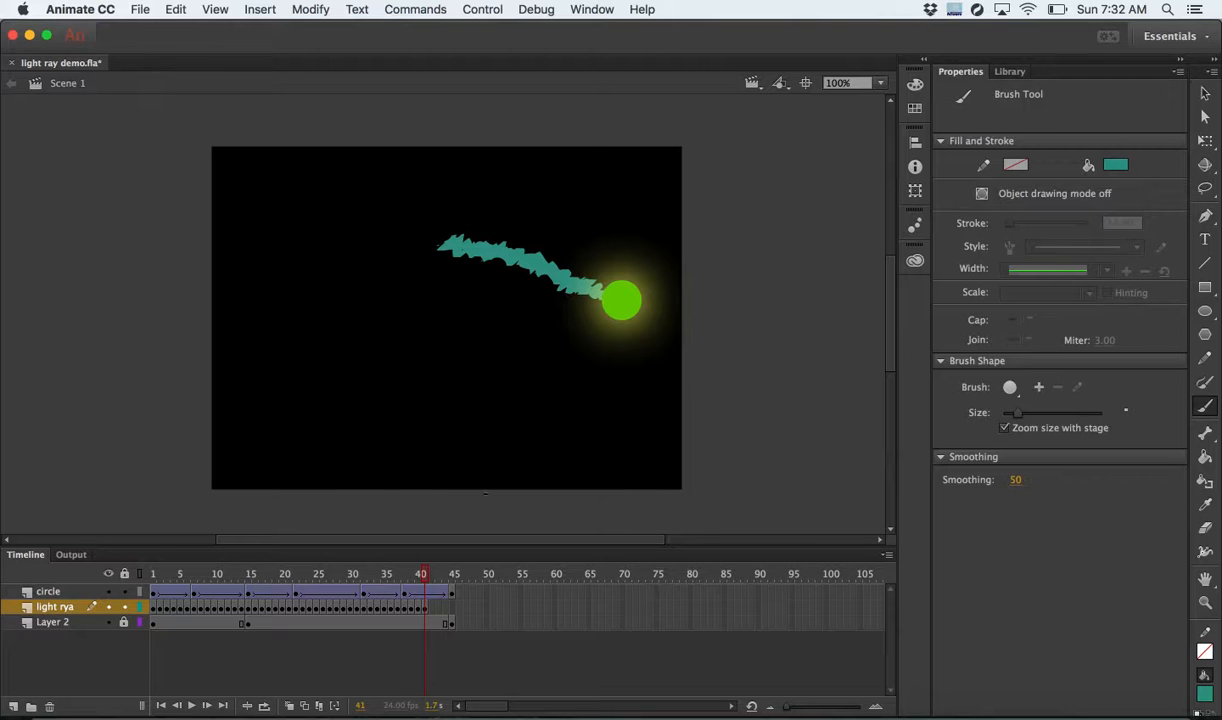
# - Add a keyframe at frame 42 of the light rya layer and brush teal strokes extending the ray to the circle
pyautogui.click(431, 608)
pyautogui.rightClick(432, 610)
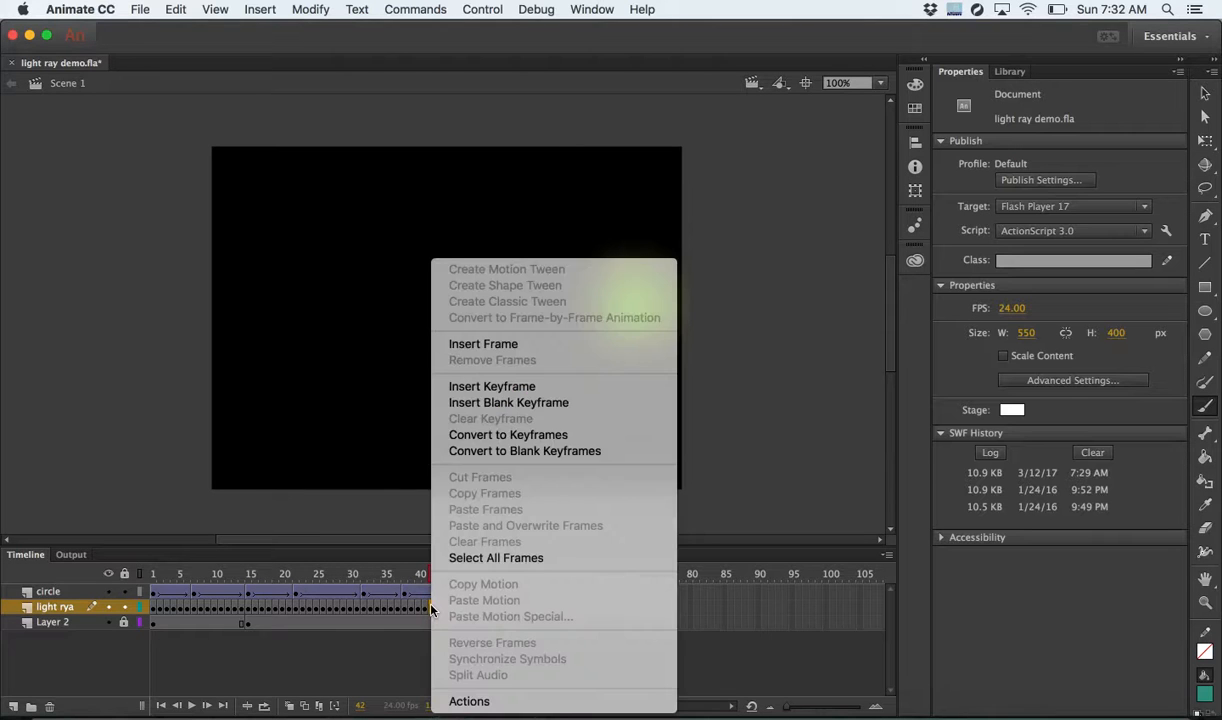
pyautogui.click(476, 387)
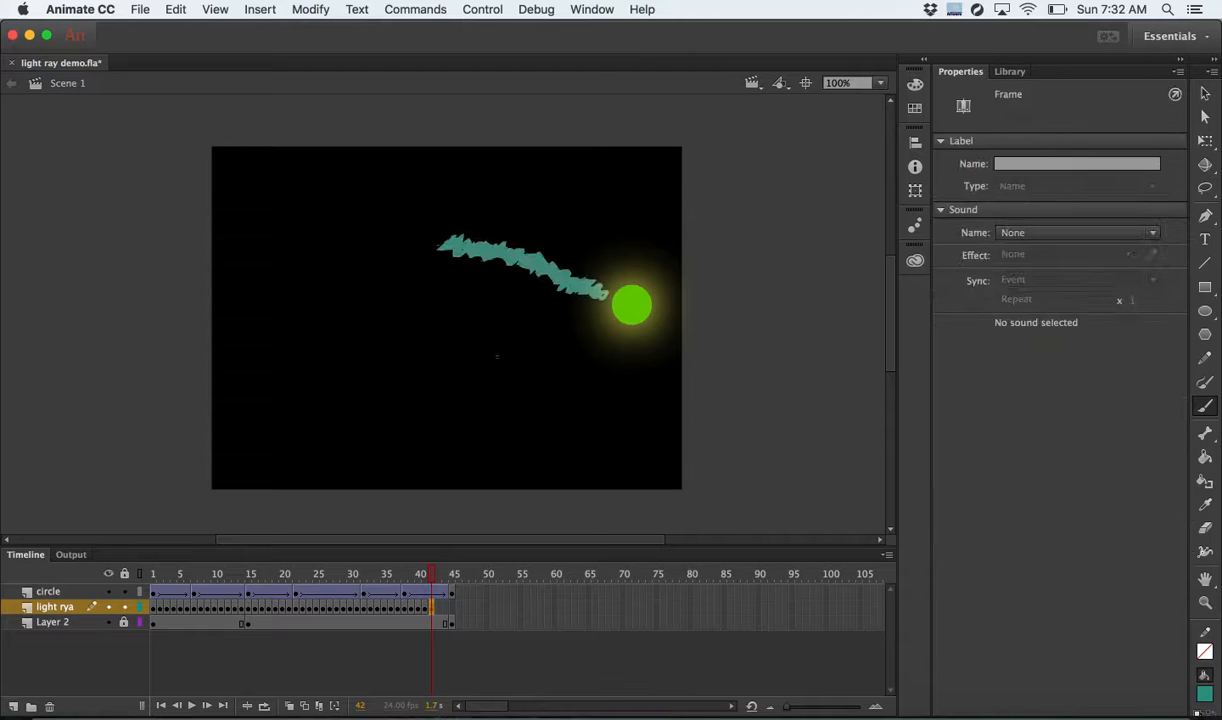
pyautogui.moveTo(607, 293); pyautogui.dragTo(606, 294)
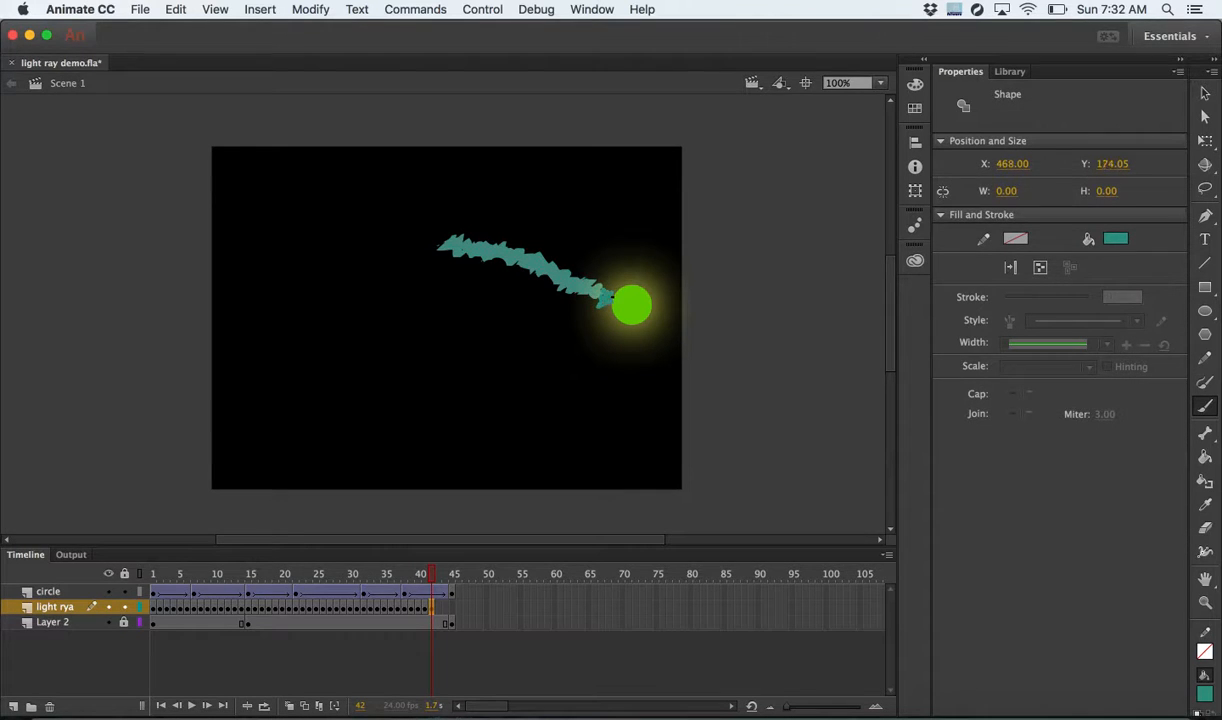
pyautogui.moveTo(611, 297); pyautogui.dragTo(612, 297)
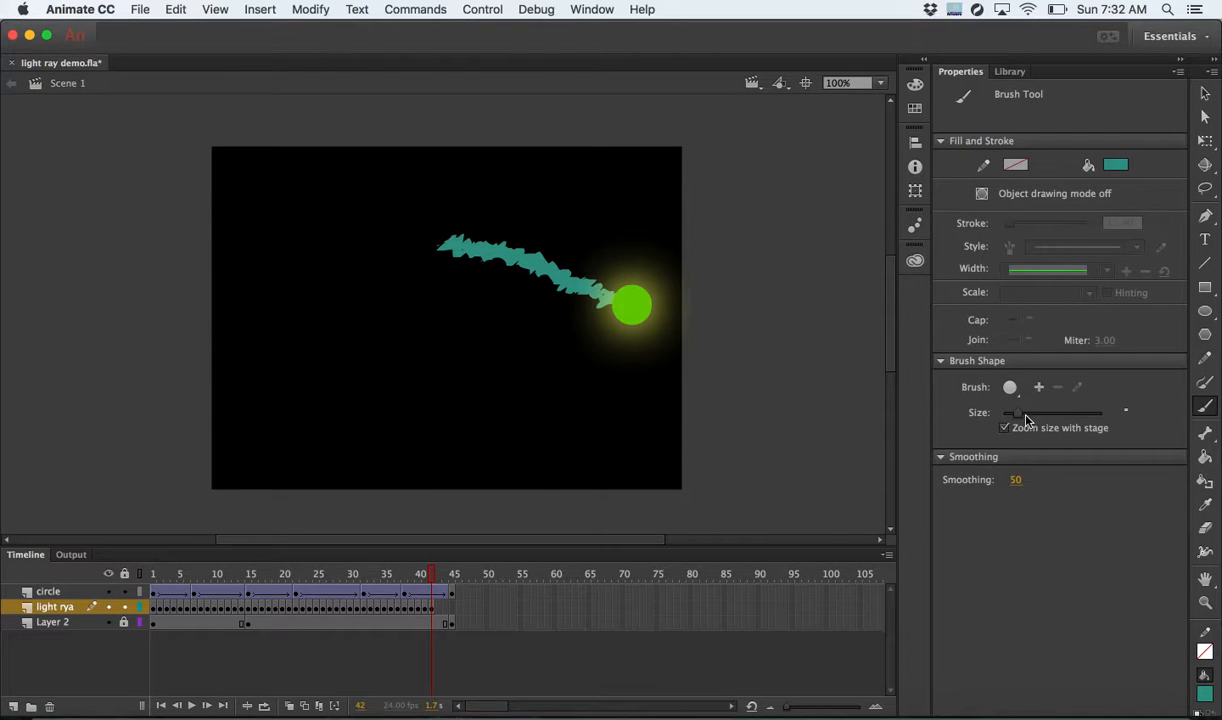
# - Erase part of the light ray's tail at frame 42
pyautogui.click(432, 607)
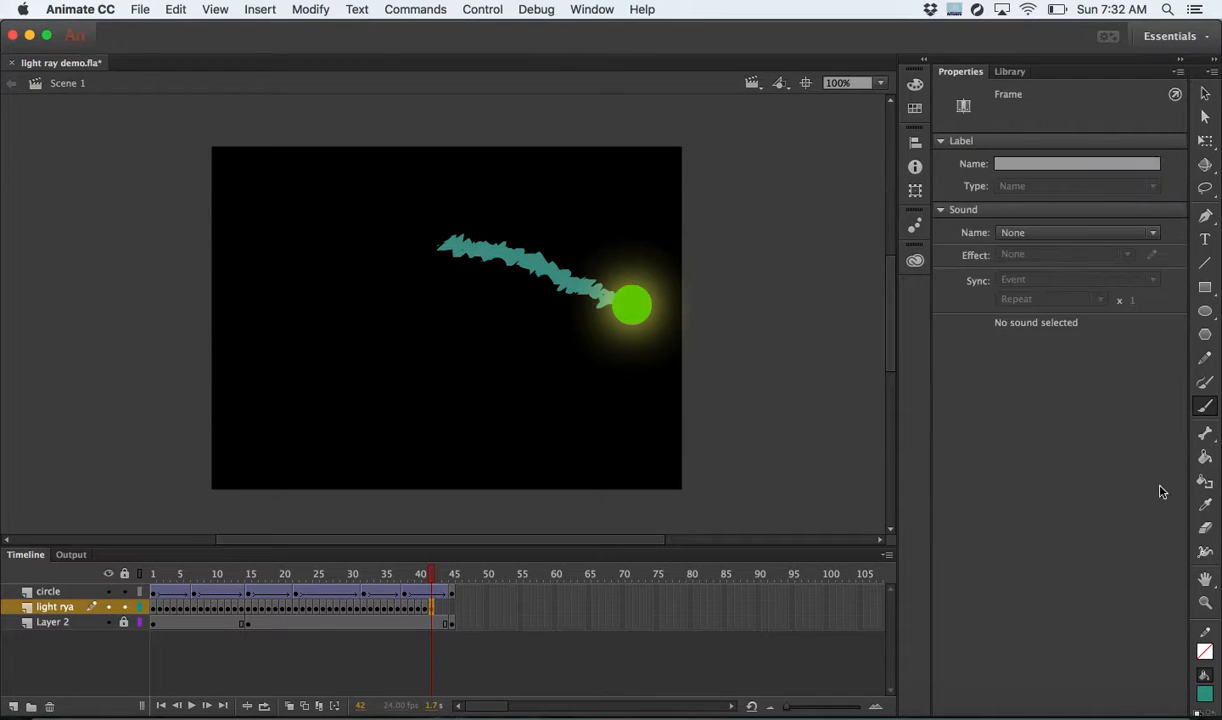
pyautogui.click(1205, 528)
pyautogui.moveTo(426, 228); pyautogui.dragTo(437, 228)
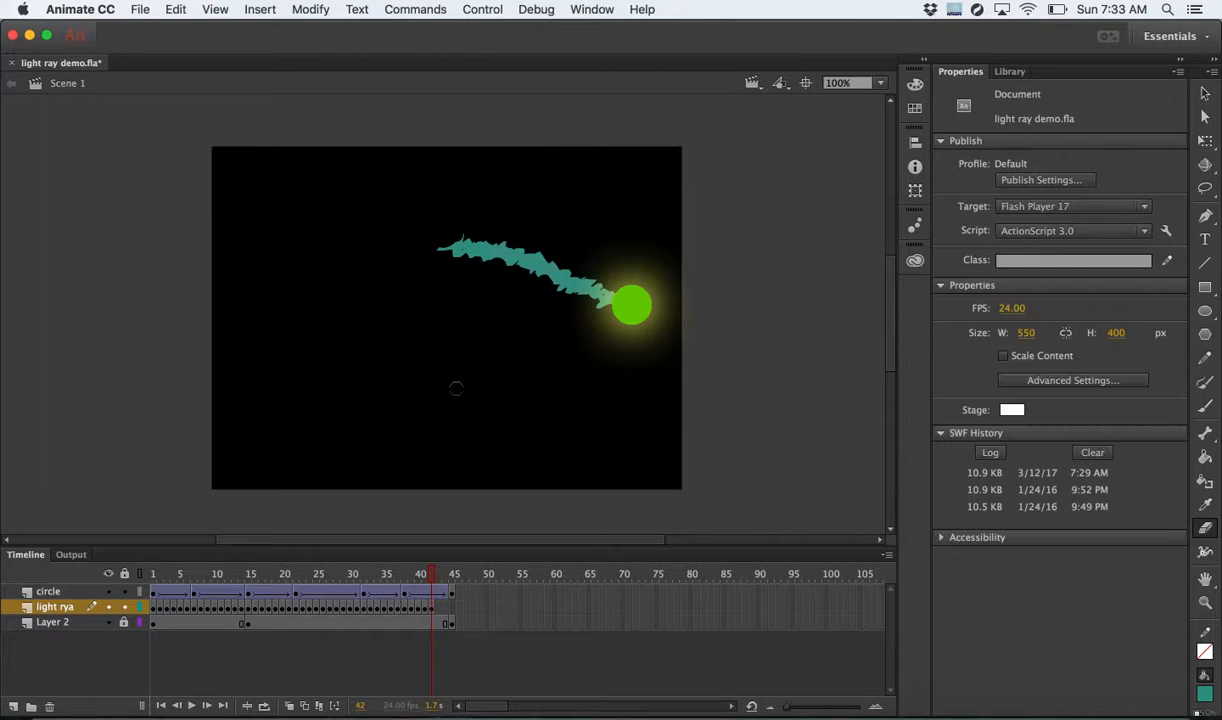
# - On a new light rya keyframe at frame 43, erase the ray's tail tip and brush its head up to the circle
pyautogui.click(439, 607)
pyautogui.rightClick(439, 607)
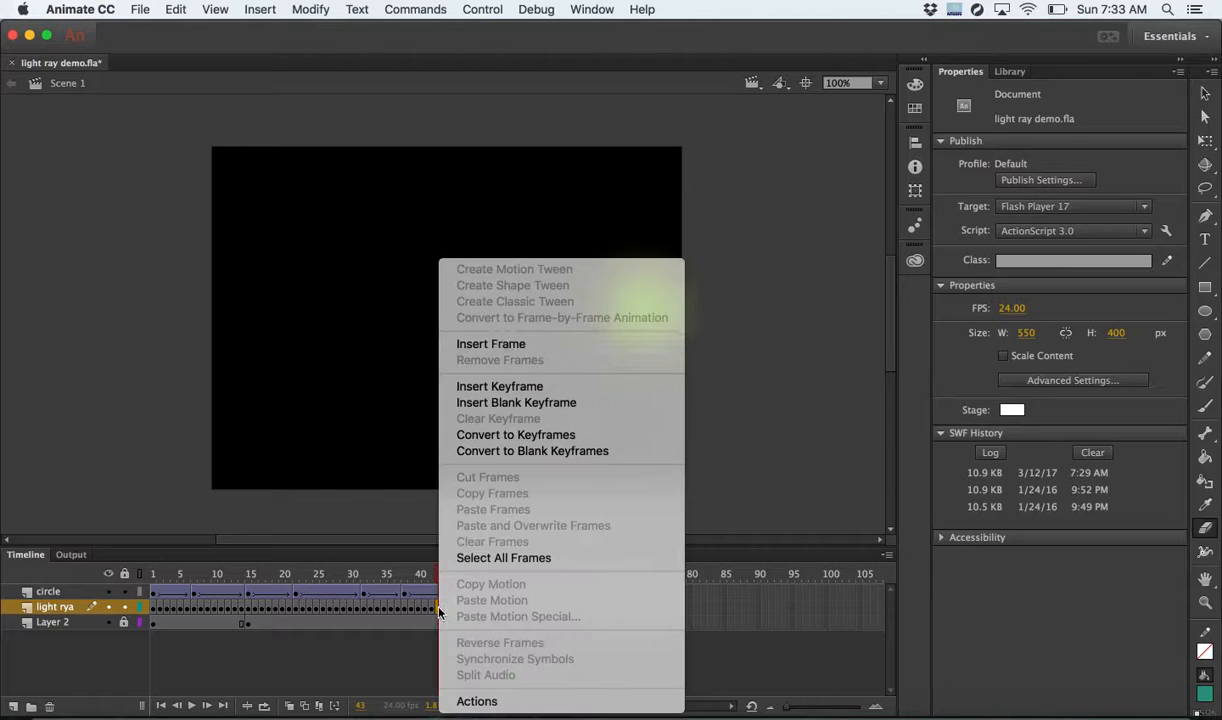
pyautogui.click(503, 387)
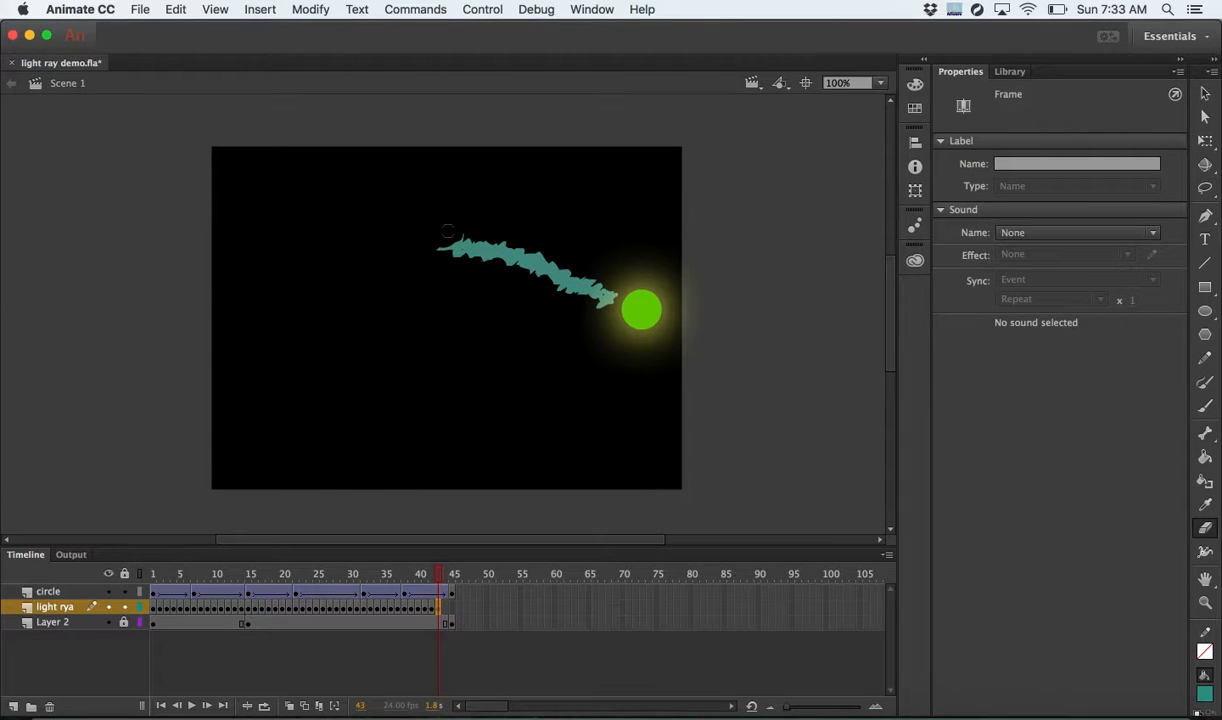
pyautogui.moveTo(440, 244)
pyautogui.mouseDown()
pyautogui.moveTo(458, 242)
pyautogui.moveTo(436, 253)
pyautogui.mouseUp()
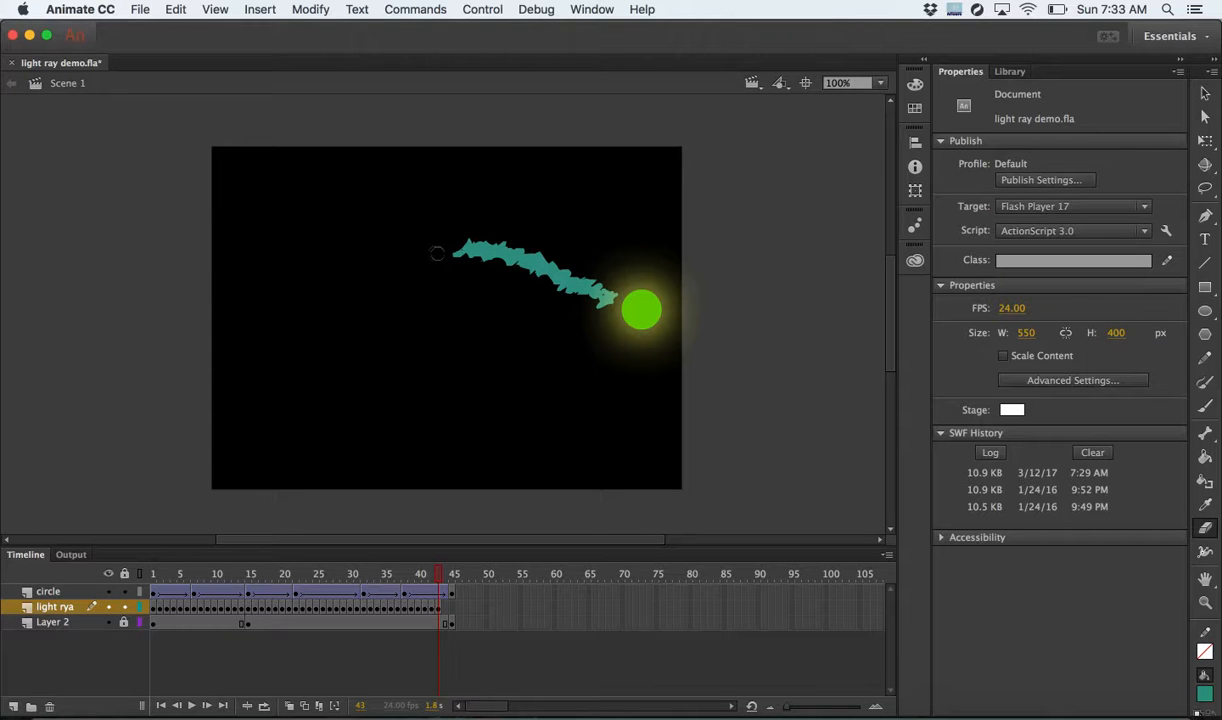
pyautogui.click(1205, 405)
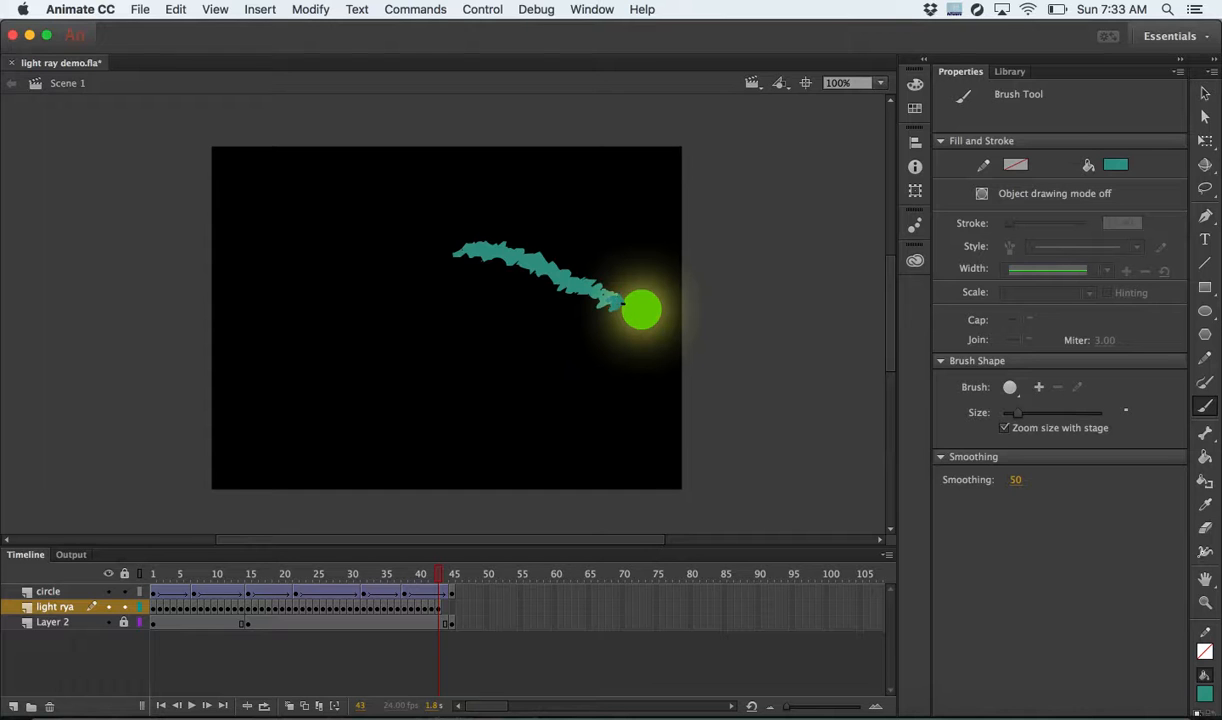
# - On a new light rya keyframe at frame 44, brush the ray's head up to the circle and erase its tail tip
pyautogui.click(446, 607)
pyautogui.rightClick(446, 607)
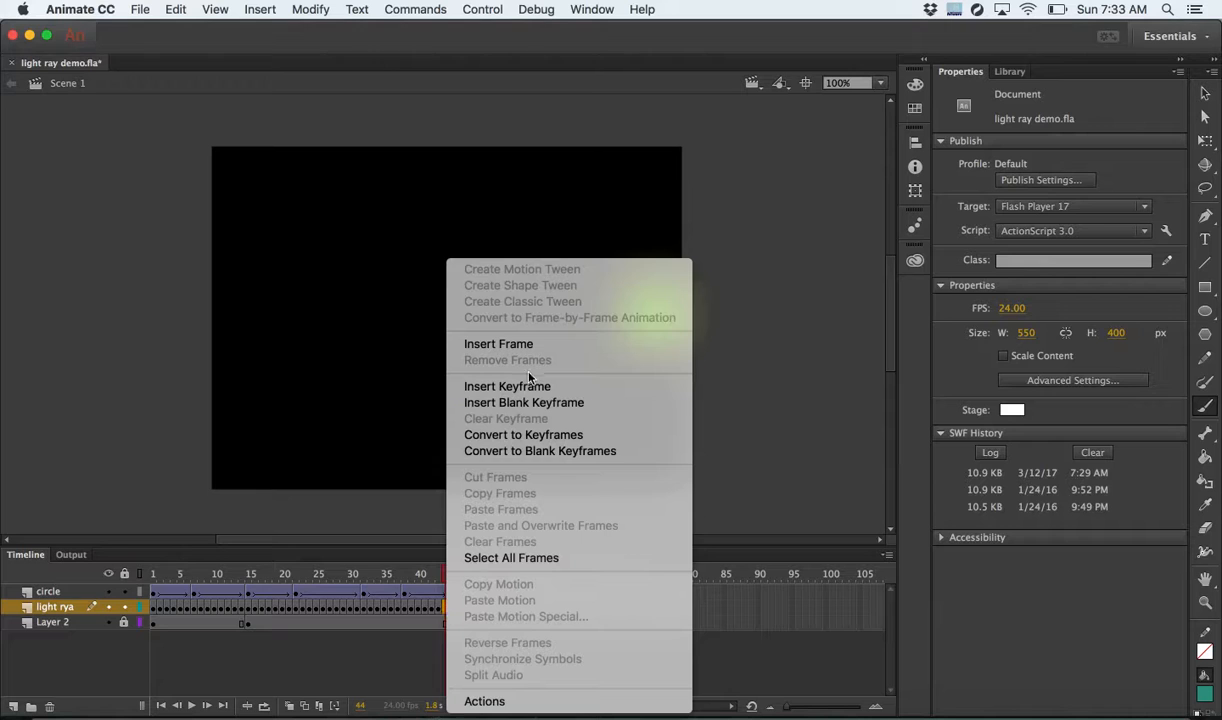
pyautogui.click(508, 386)
pyautogui.moveTo(628, 297); pyautogui.dragTo(627, 298)
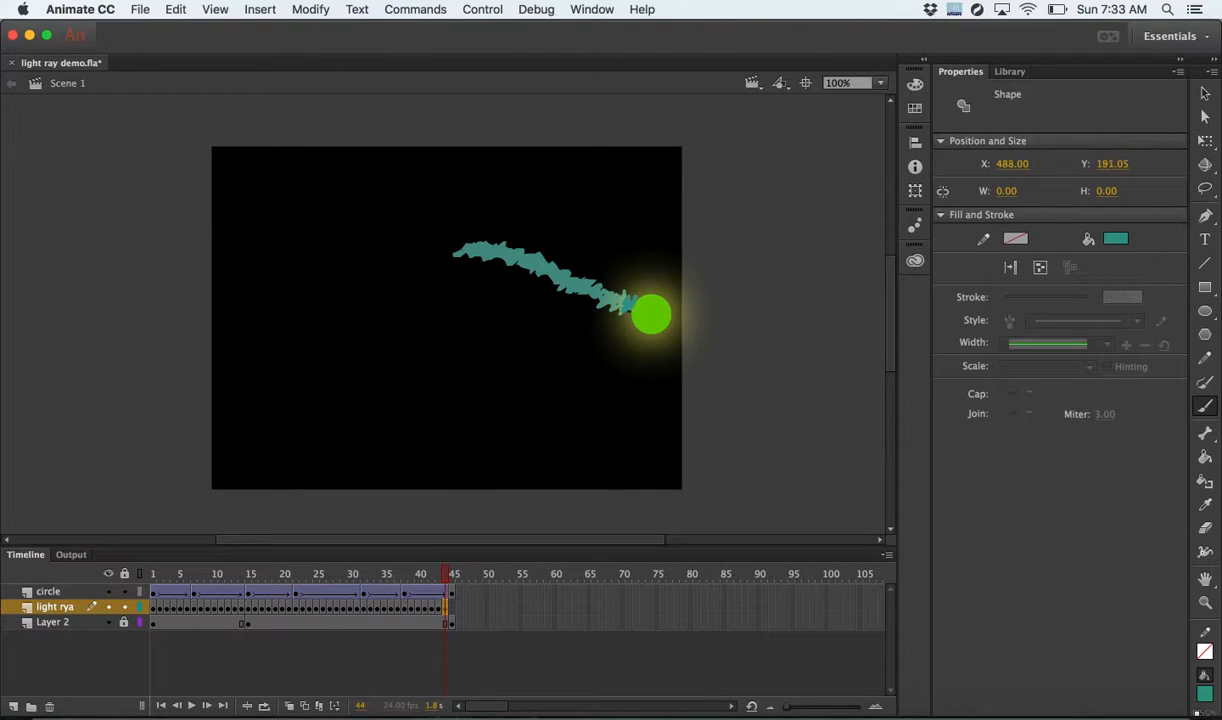
pyautogui.moveTo(631, 313); pyautogui.dragTo(630, 312)
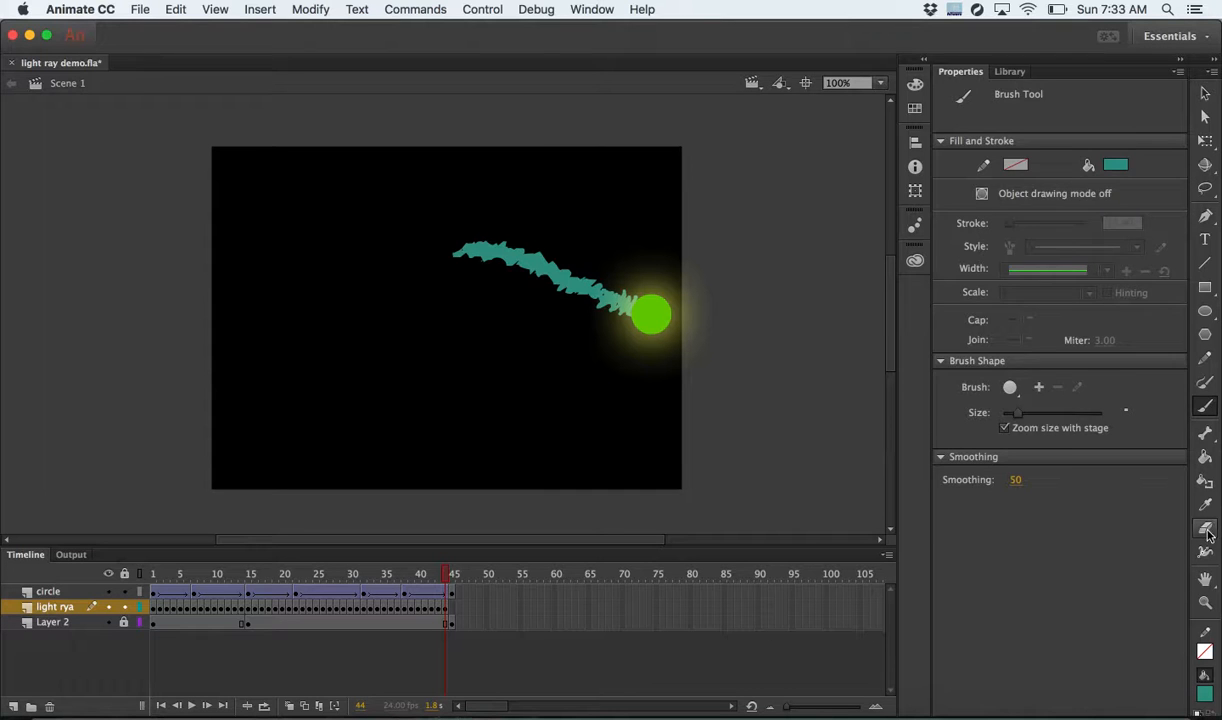
pyautogui.press('e')
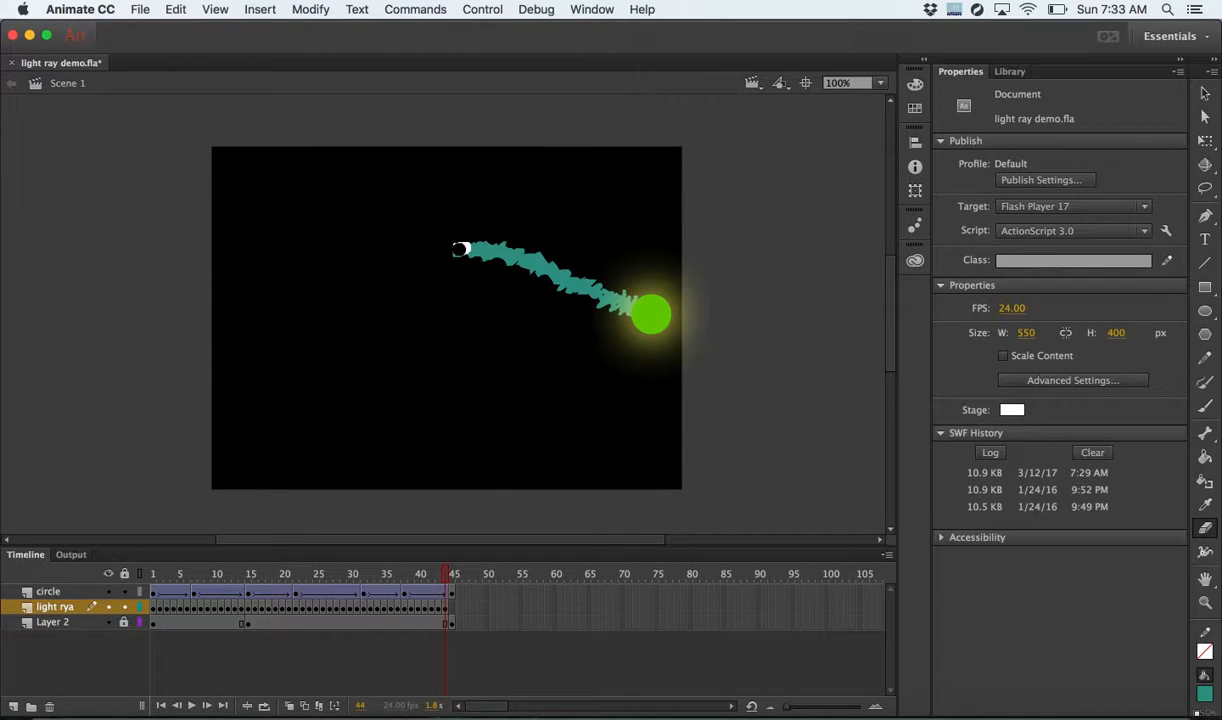
# - On a new light rya keyframe at frame 45, erase the ray's tail tip and brush its head up to the circle
pyautogui.click(451, 606)
pyautogui.rightClick(451, 606)
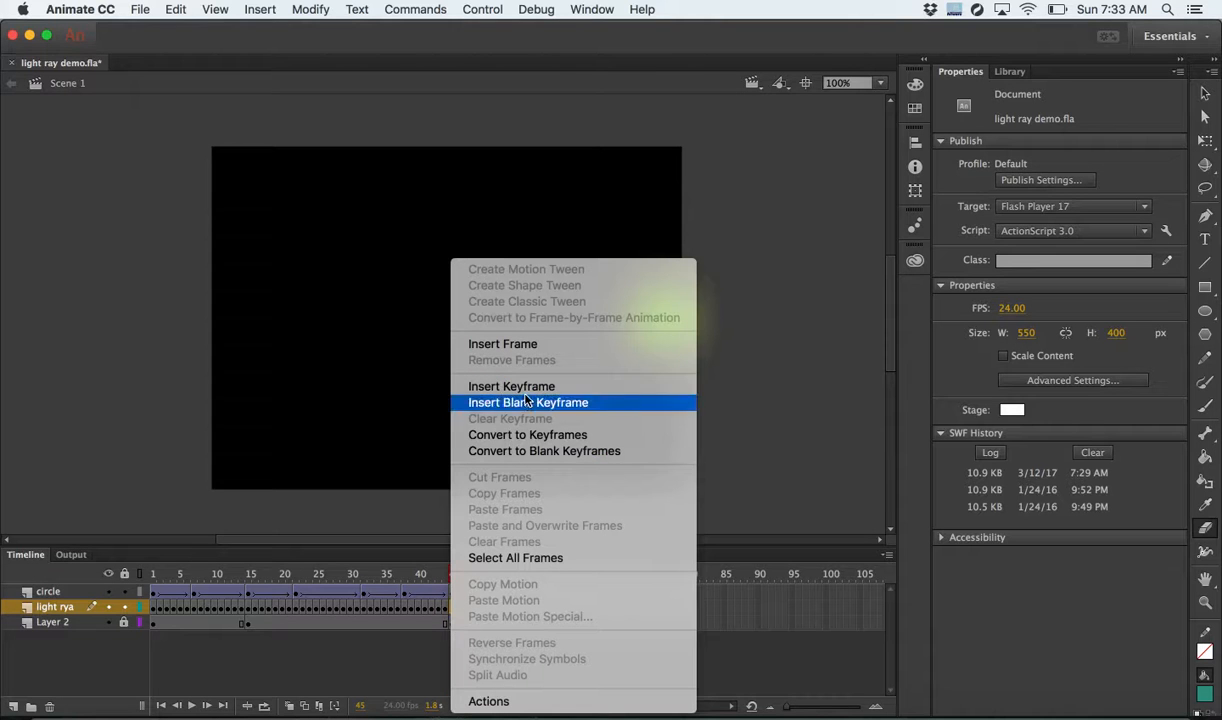
pyautogui.click(520, 386)
pyautogui.moveTo(478, 255)
pyautogui.mouseDown()
pyautogui.moveTo(452, 244)
pyautogui.moveTo(476, 234)
pyautogui.mouseUp()
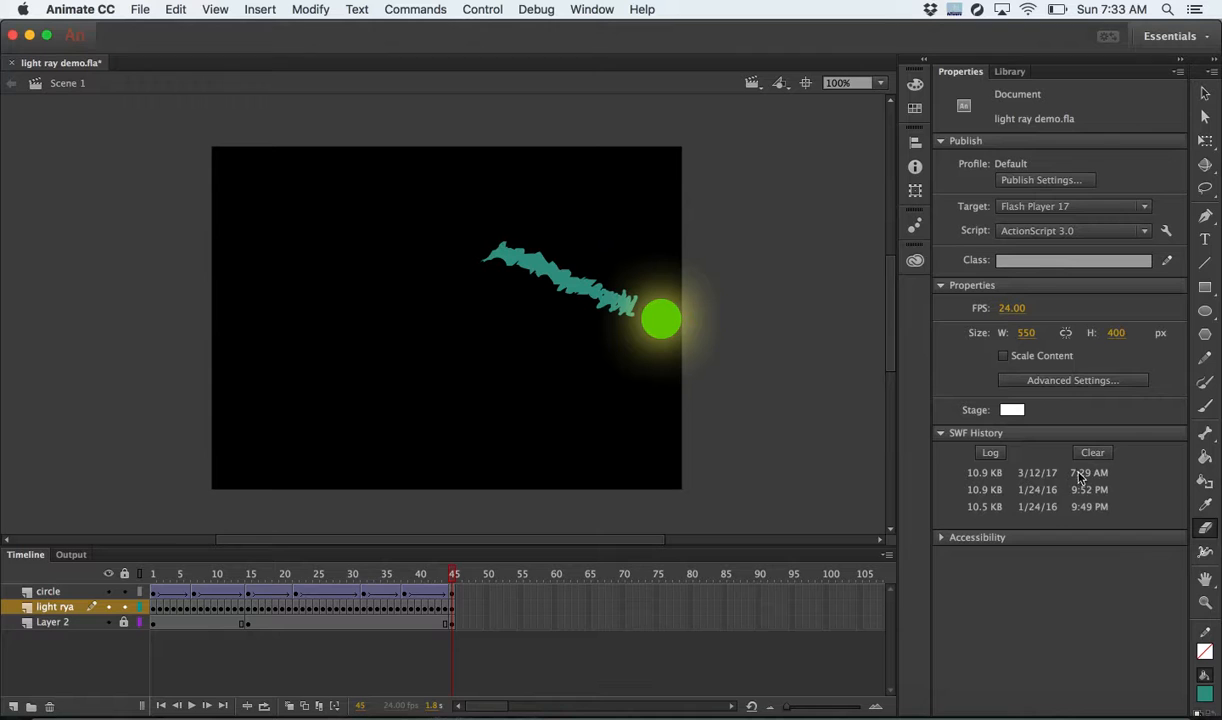
pyautogui.click(1205, 405)
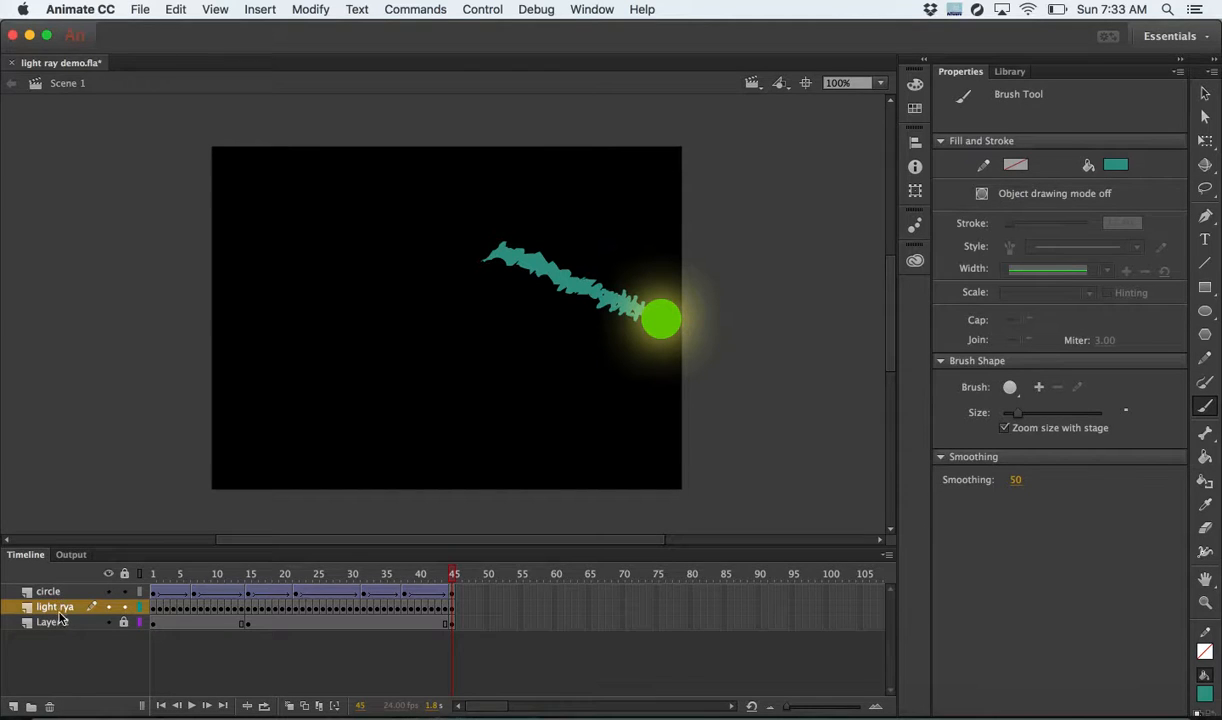
# - At frame 36 of the light rya layer, use the Subselection tool to move a stray fragment below the ray slightly down and left
pyautogui.moveTo(454, 578); pyautogui.dragTo(378, 602)
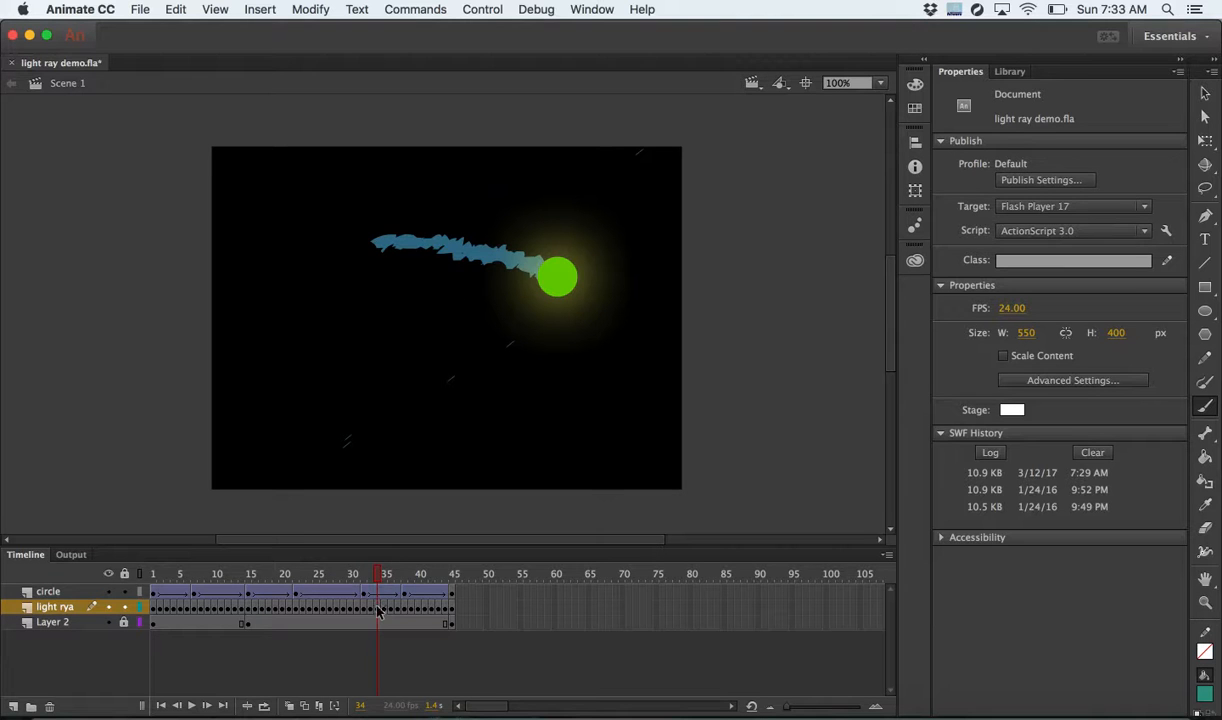
pyautogui.click(378, 612)
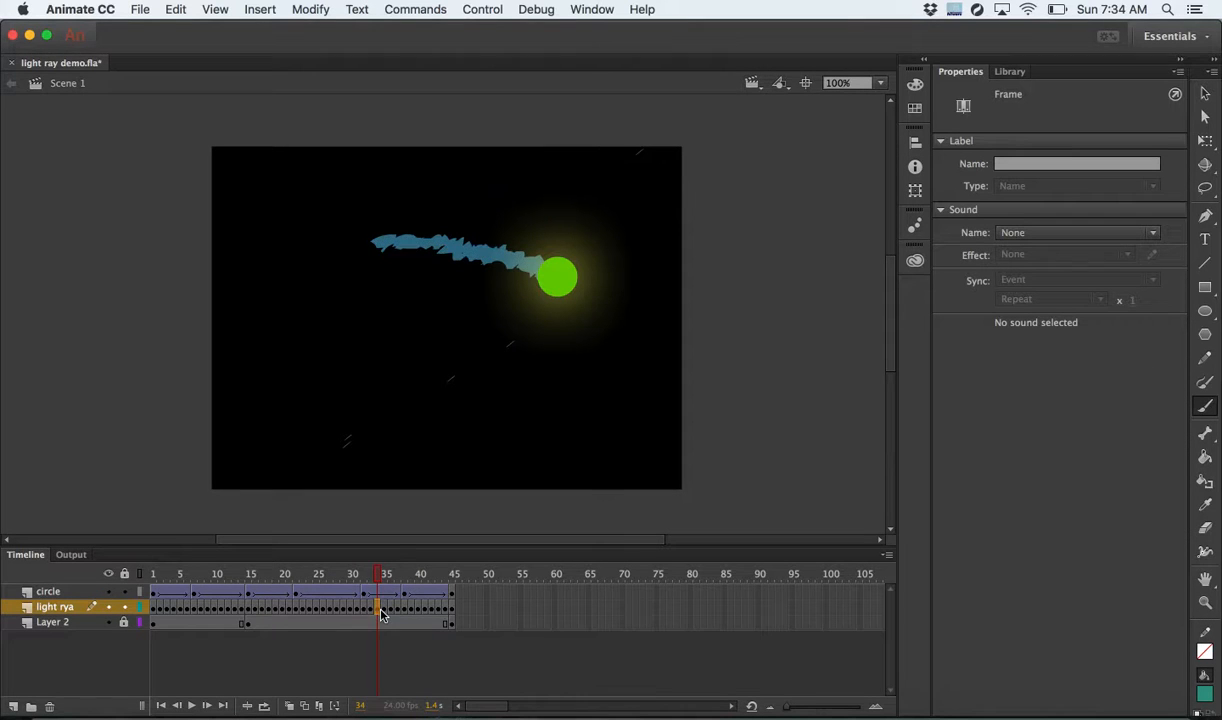
pyautogui.click(385, 612)
pyautogui.click(391, 611)
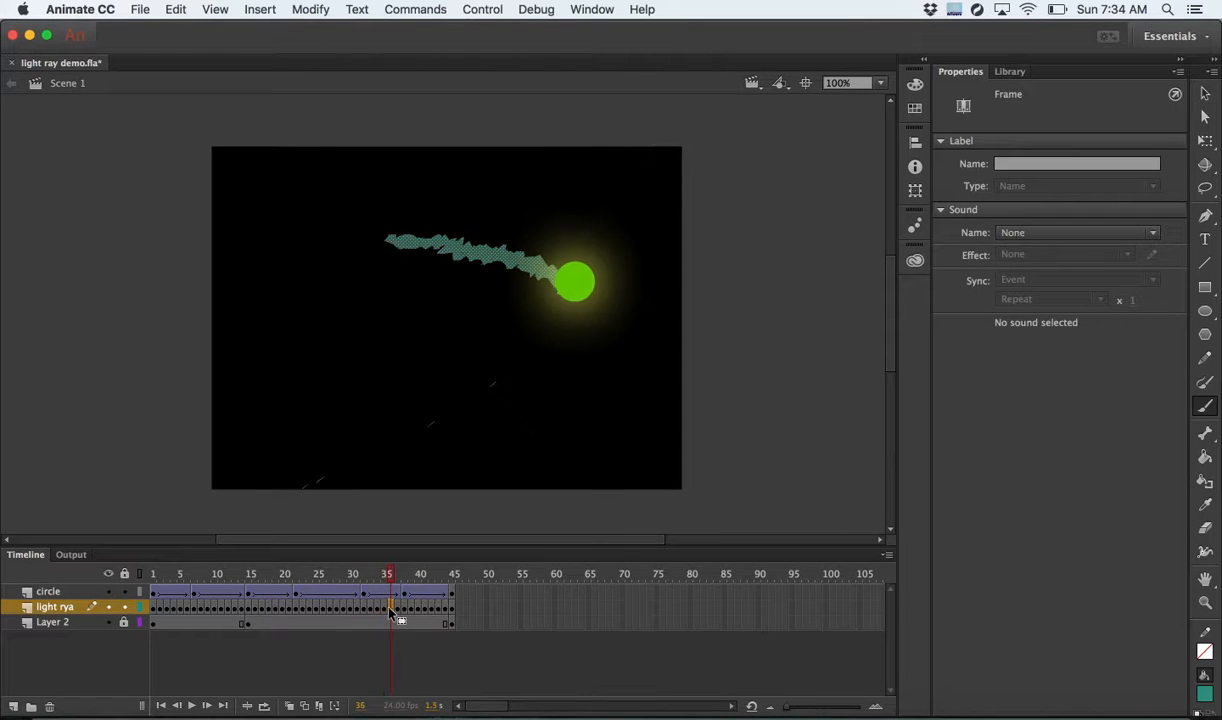
pyautogui.click(1205, 117)
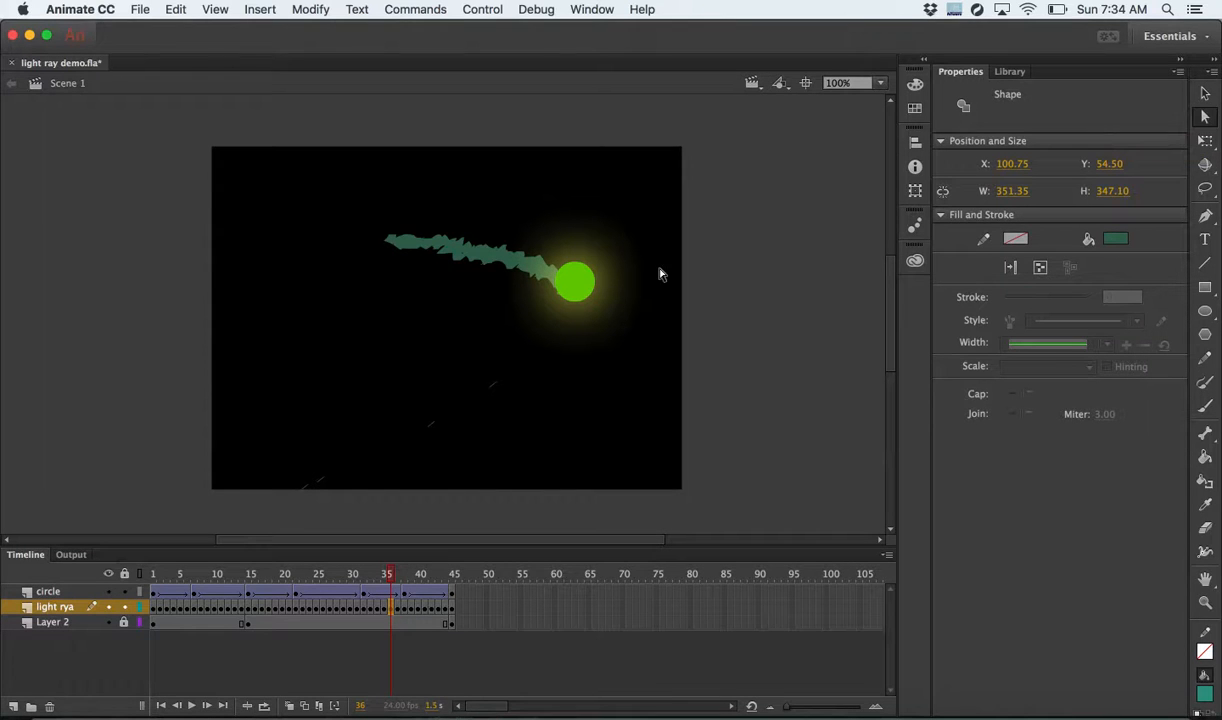
pyautogui.click(396, 608)
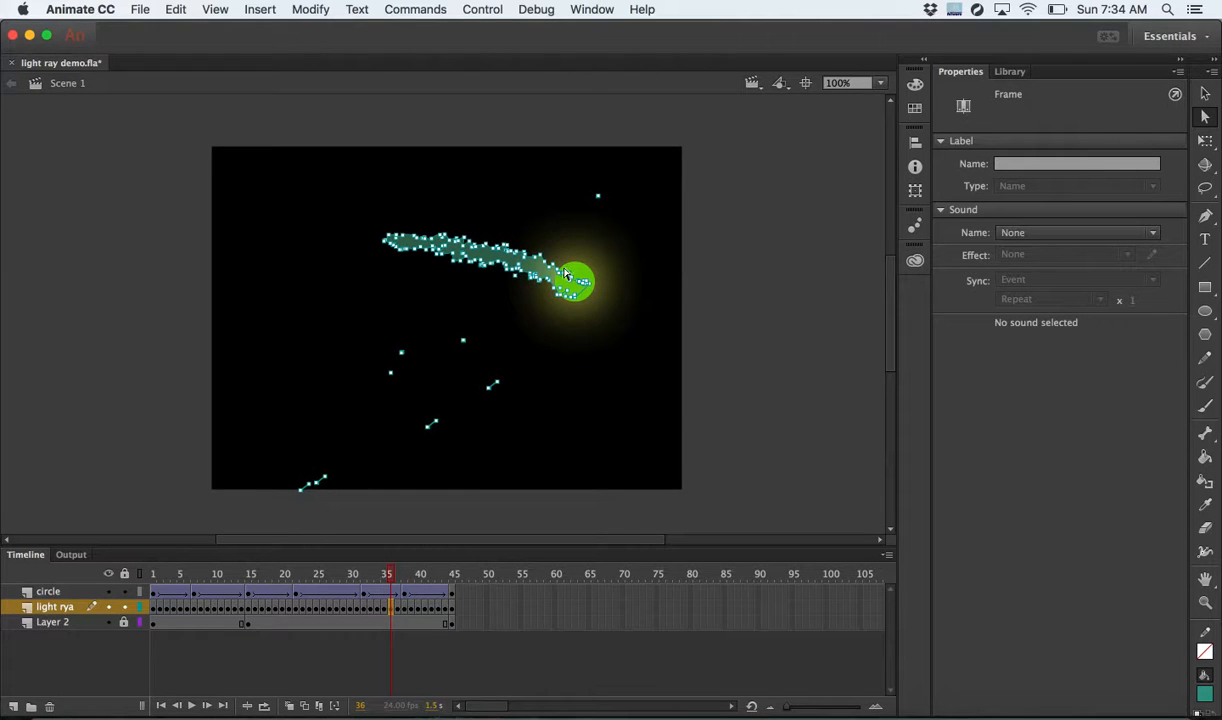
pyautogui.moveTo(430, 425); pyautogui.dragTo(418, 436)
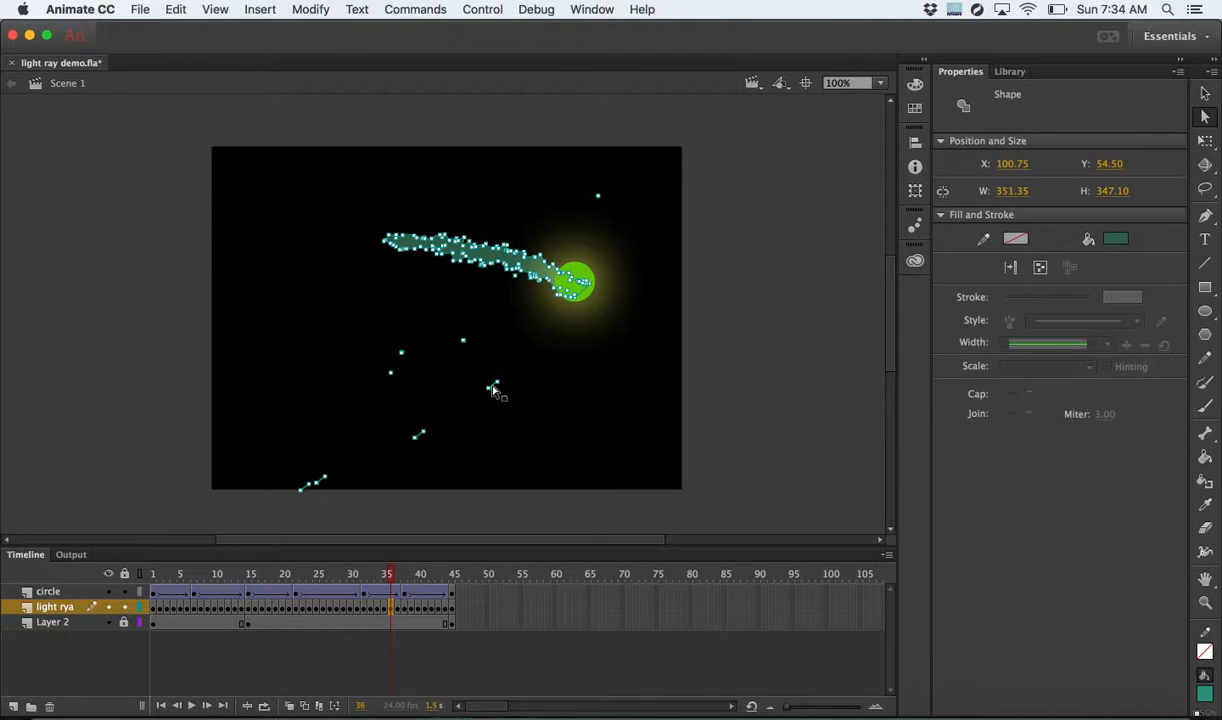
pyautogui.click(487, 389)
pyautogui.moveTo(332, 492); pyautogui.dragTo(333, 494)
# - Rewind the timeline to frame 1, test the movie to review the light ray animation, and close the preview
pyautogui.moveTo(390, 578); pyautogui.dragTo(155, 578)
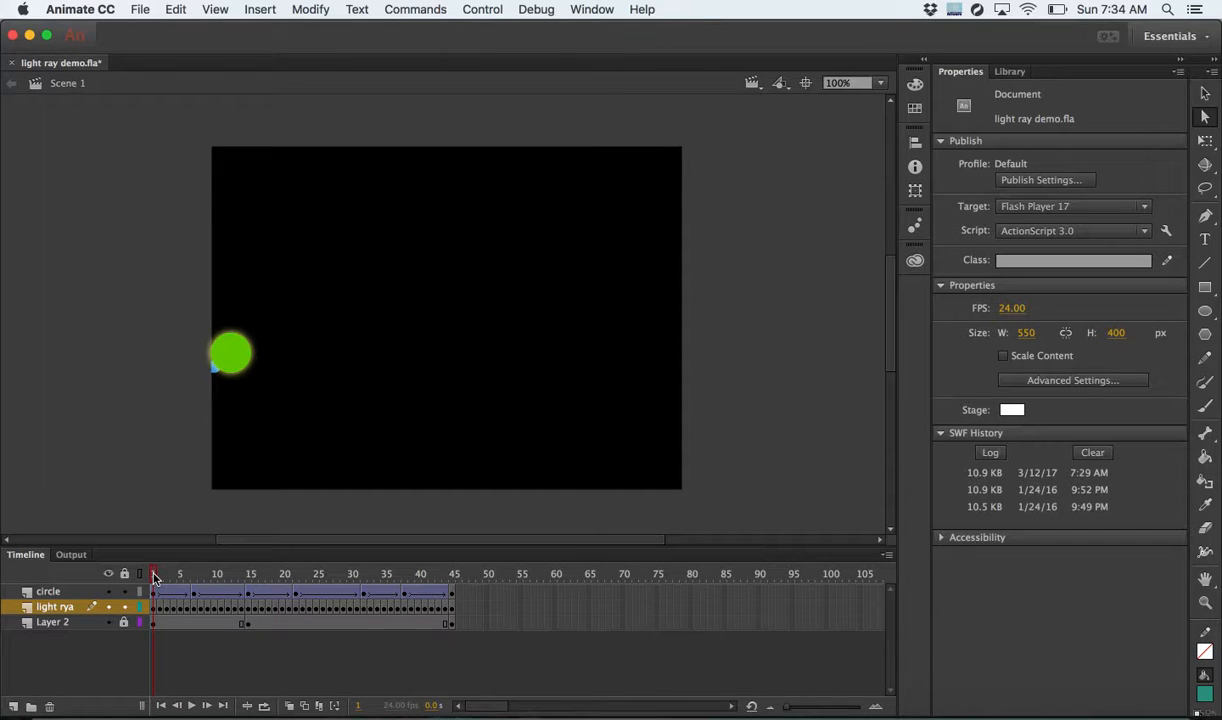
pyautogui.press('super+Return')
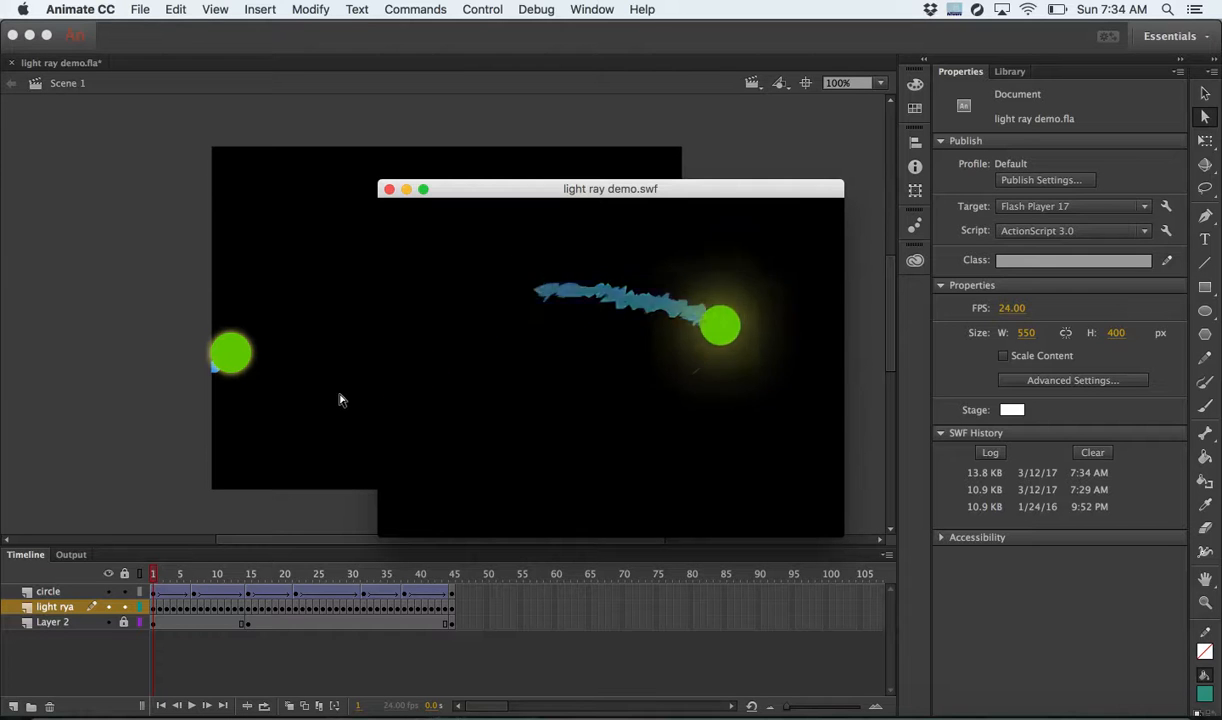
pyautogui.click(389, 189)
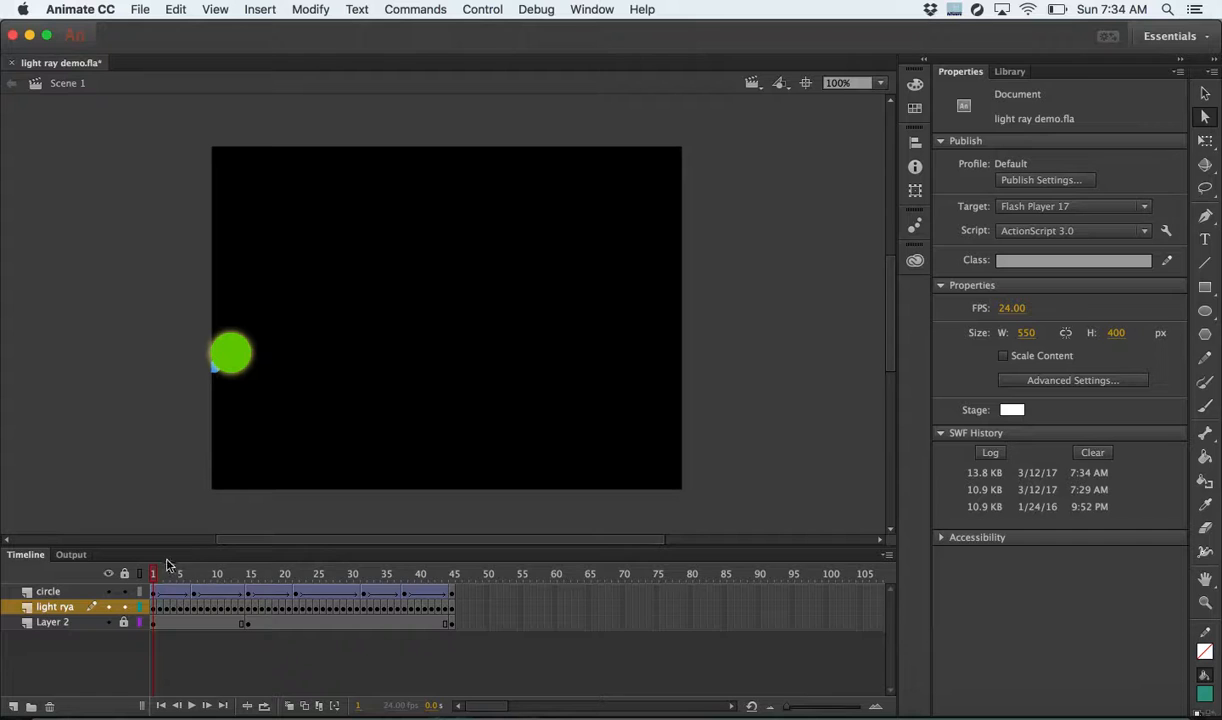